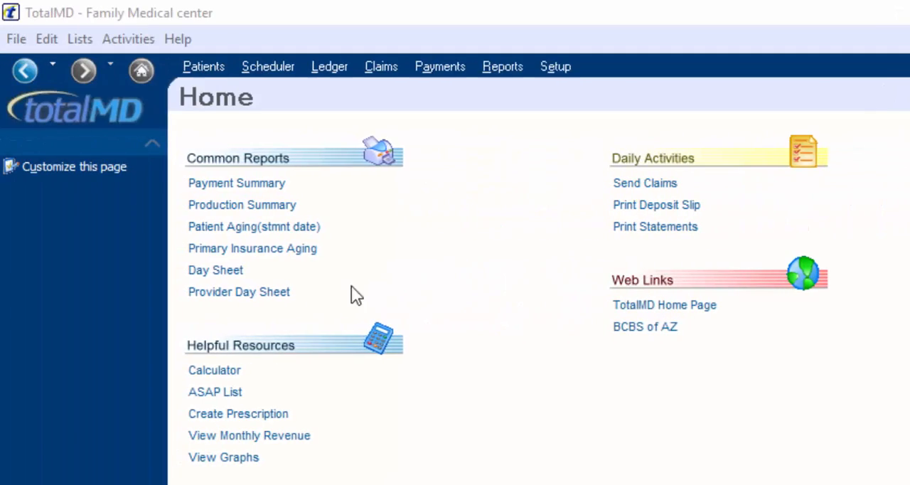
# Launch and close the calculator, and look over the history of previously visited screens
pyautogui.click(220, 371)
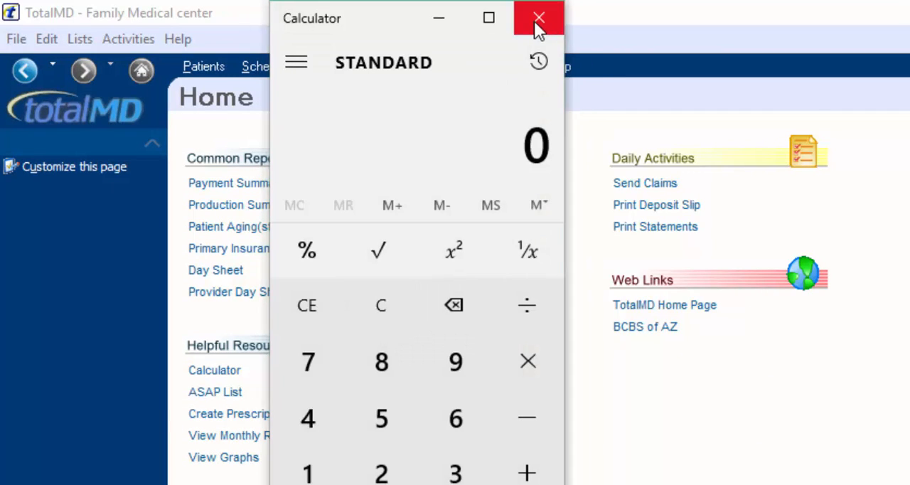
pyautogui.click(539, 19)
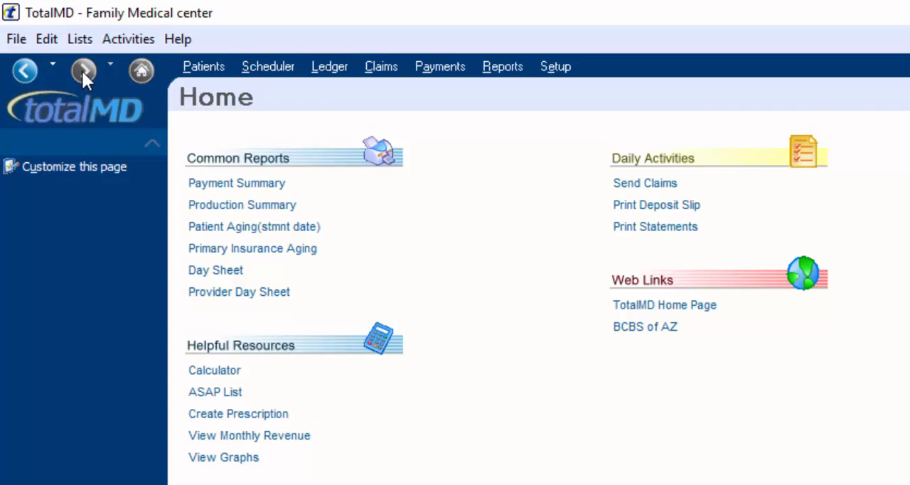
pyautogui.click(52, 62)
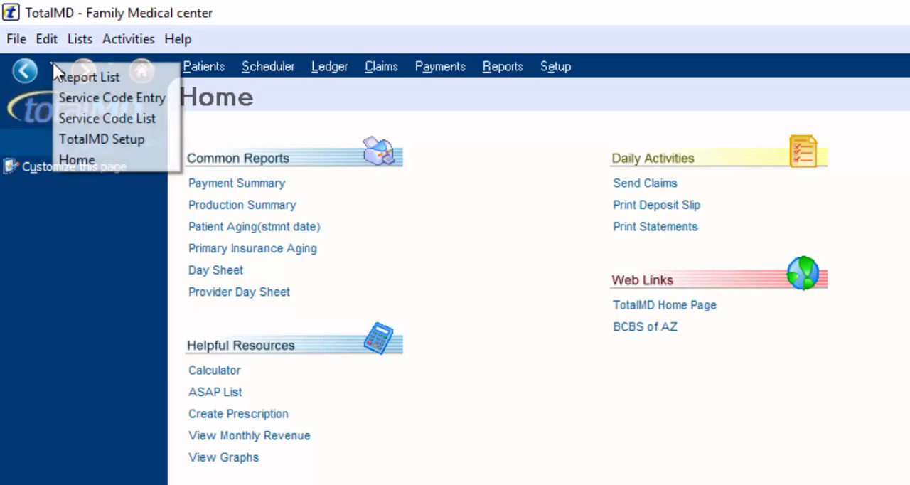
pyautogui.click(75, 236)
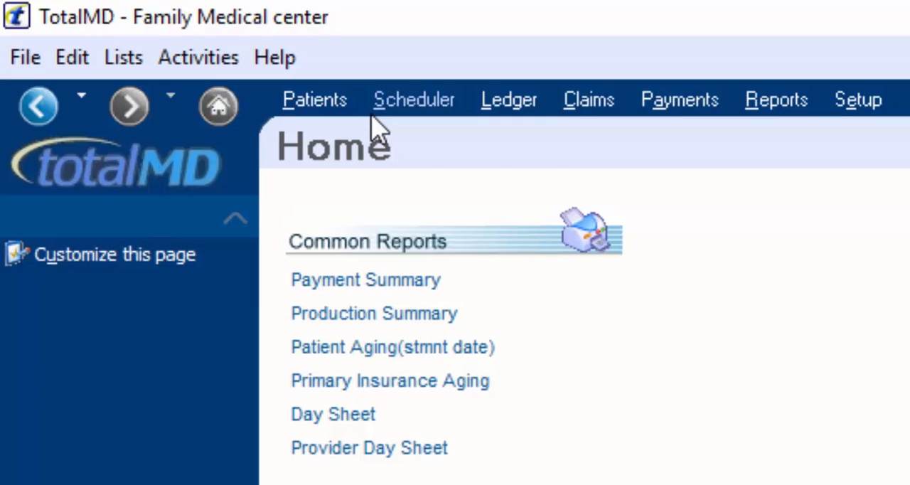
# View the security setup's categories and access levels, and return to the setup overview without saving
pyautogui.click(857, 101)
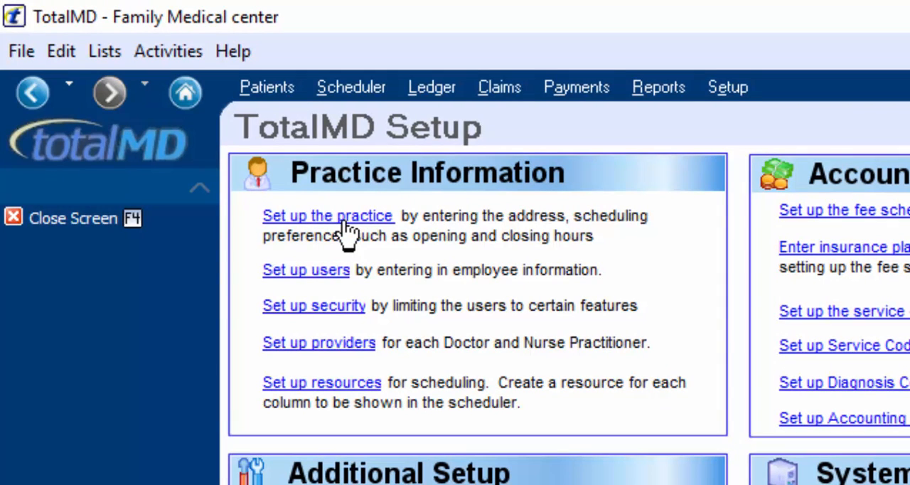
pyautogui.click(326, 305)
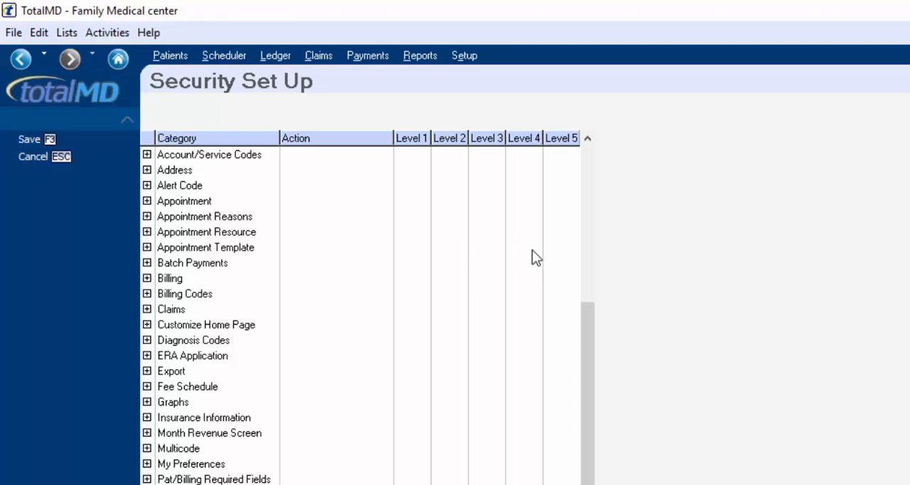
pyautogui.click(47, 157)
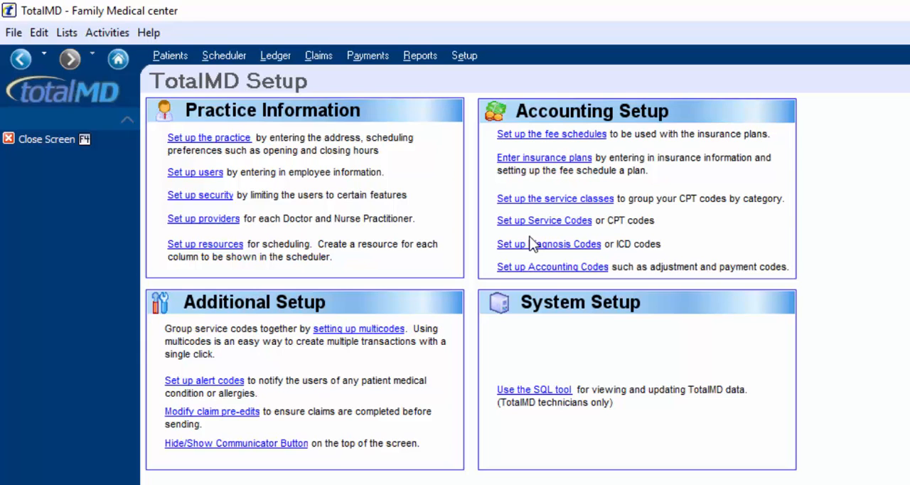
# Open the patient list, look over the other available lists, and select the fourth patient
pyautogui.click(170, 57)
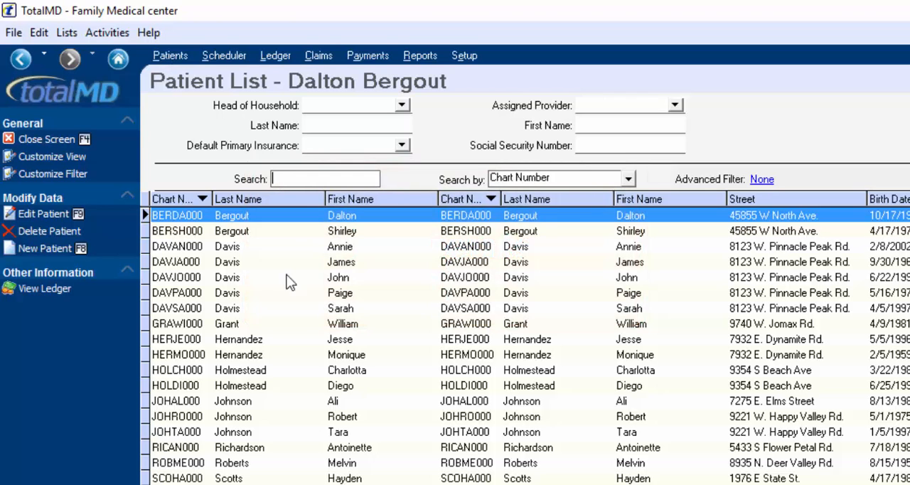
pyautogui.click(67, 32)
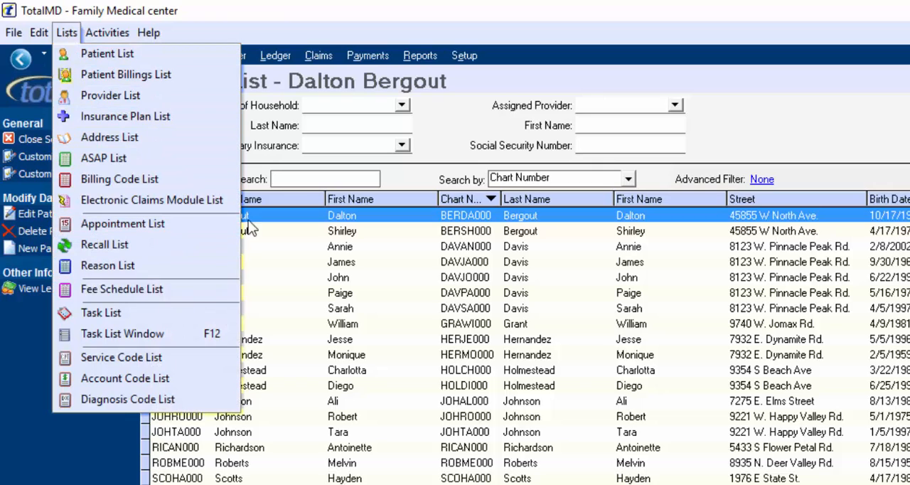
pyautogui.click(285, 260)
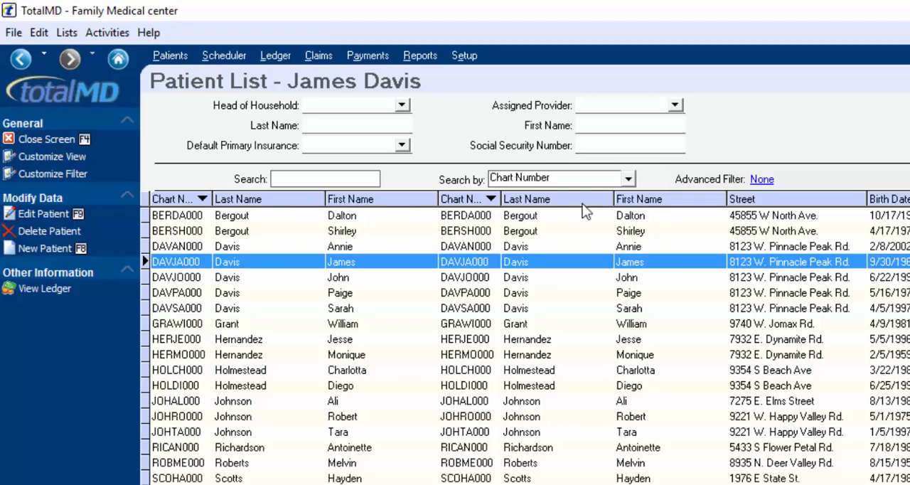
# Remove the duplicate Chart Number, Last Name and First Name columns from the patient list view
pyautogui.click(33, 156)
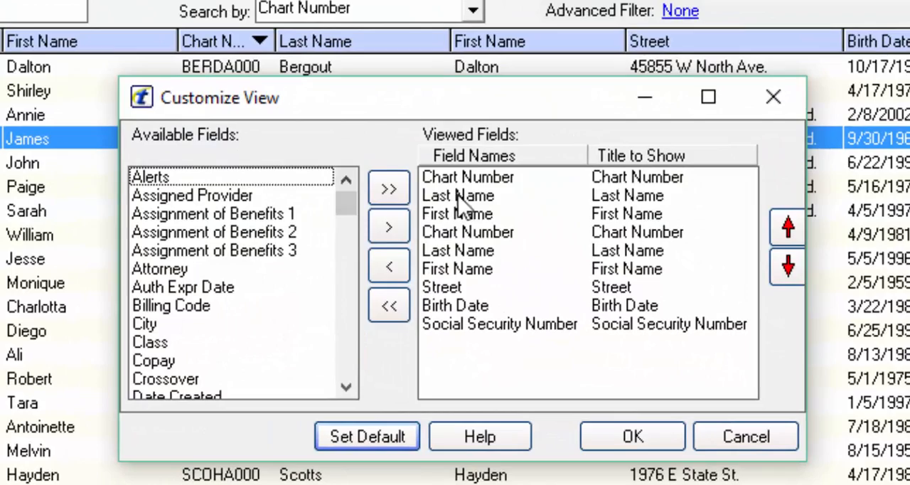
pyautogui.click(501, 220)
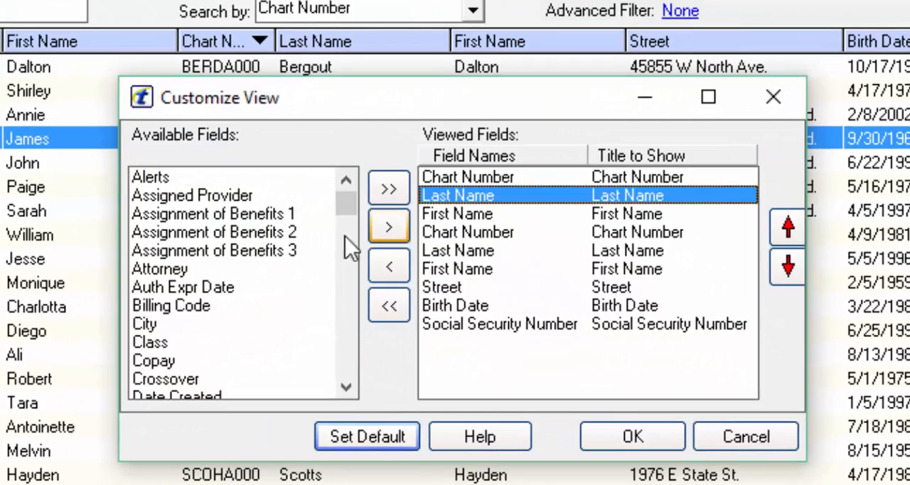
pyautogui.click(389, 267)
pyautogui.click(504, 201)
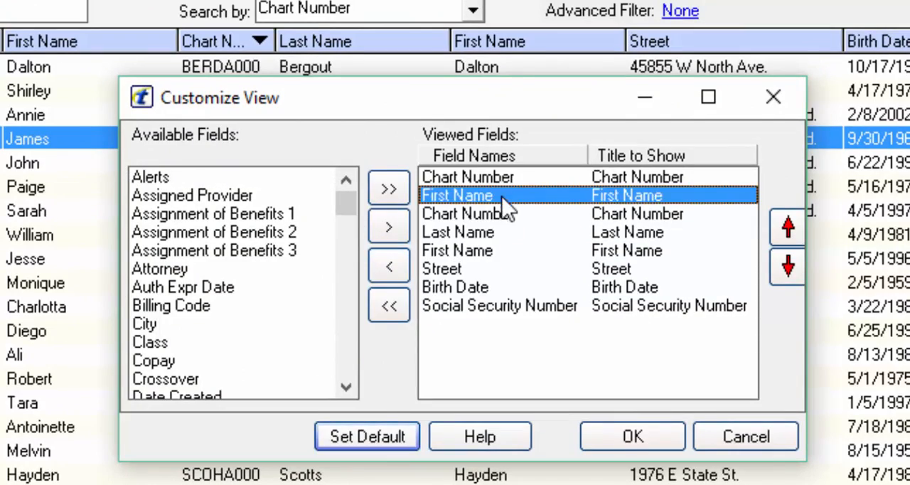
pyautogui.click(393, 267)
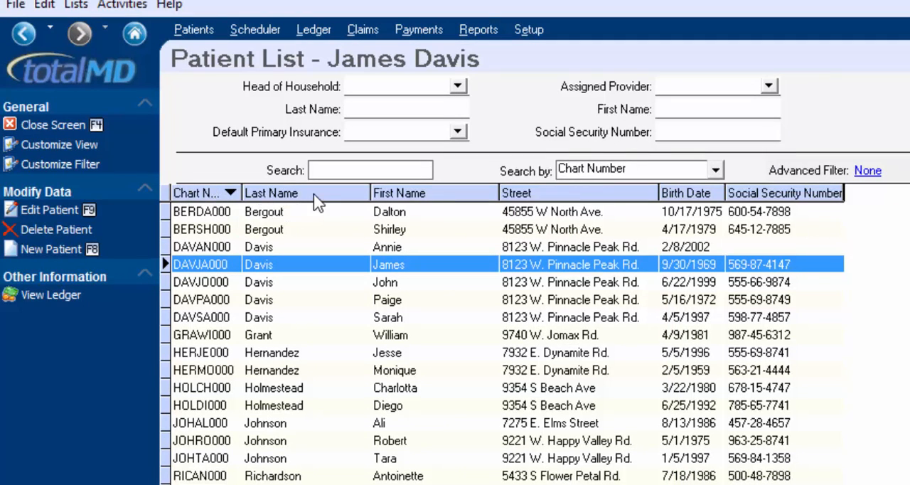
# Sort the patient list by first name and filter it by default primary insurance AET00
pyautogui.click(436, 194)
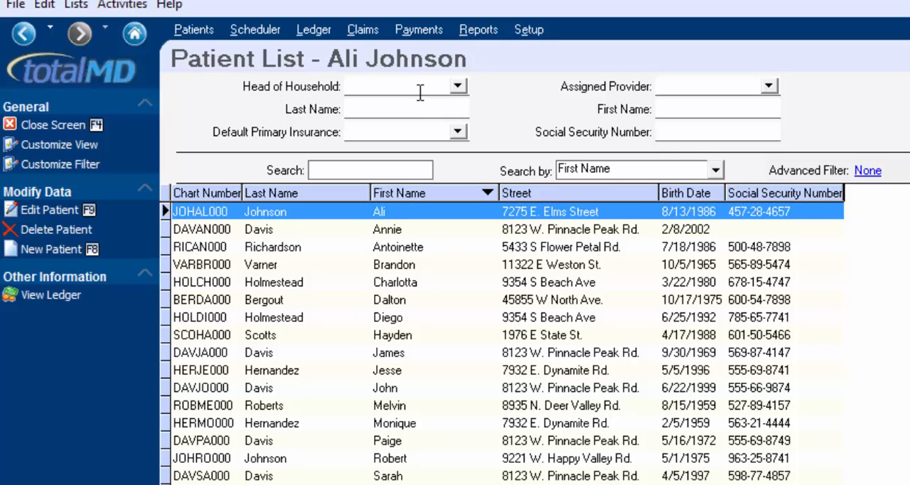
pyautogui.click(458, 132)
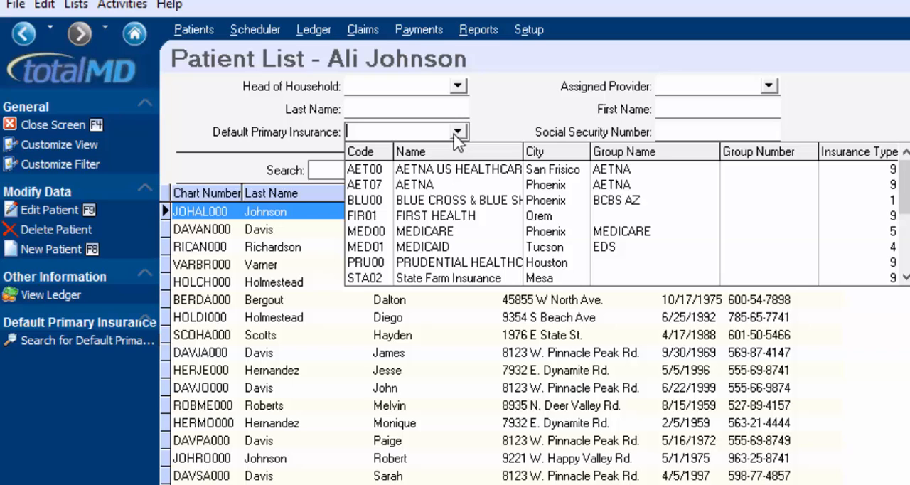
pyautogui.click(455, 174)
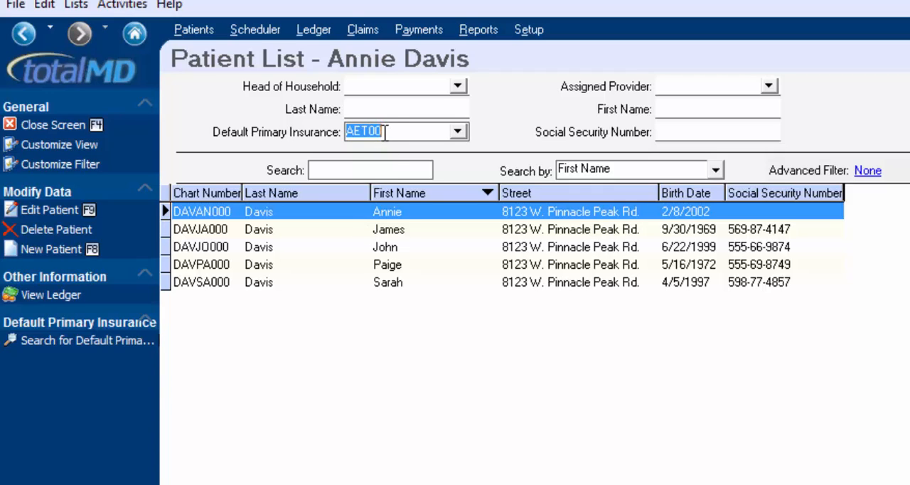
# Filter the patients to first names starting with "j" and make the Street column slightly narrower
pyautogui.click(681, 109)
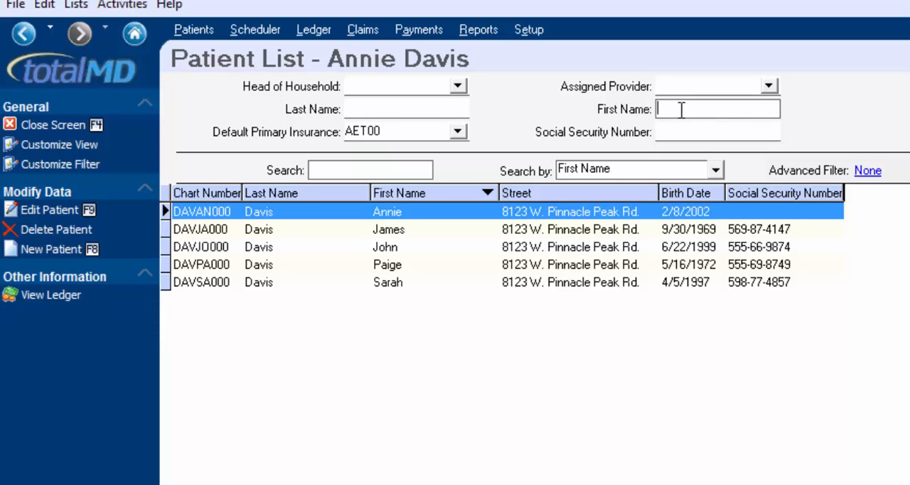
pyautogui.write('J')
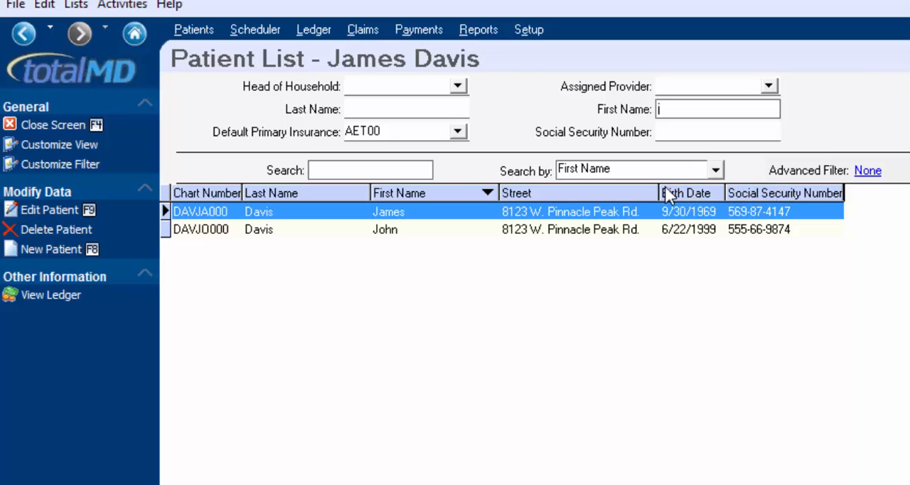
pyautogui.moveTo(659, 190)
pyautogui.mouseDown()
pyautogui.moveTo(642, 193)
pyautogui.moveTo(652, 192)
pyautogui.mouseUp()
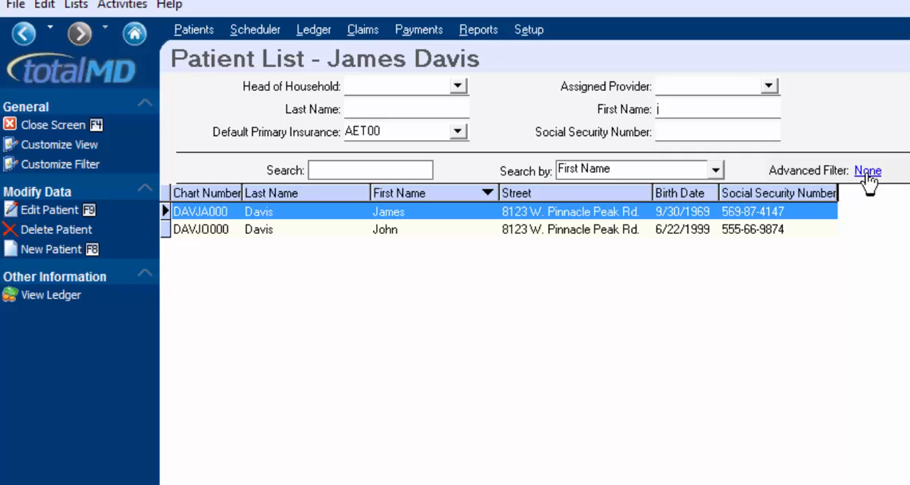
# Open the first filtered patient's record for editing and acknowledge its alert
pyautogui.rightClick(456, 215)
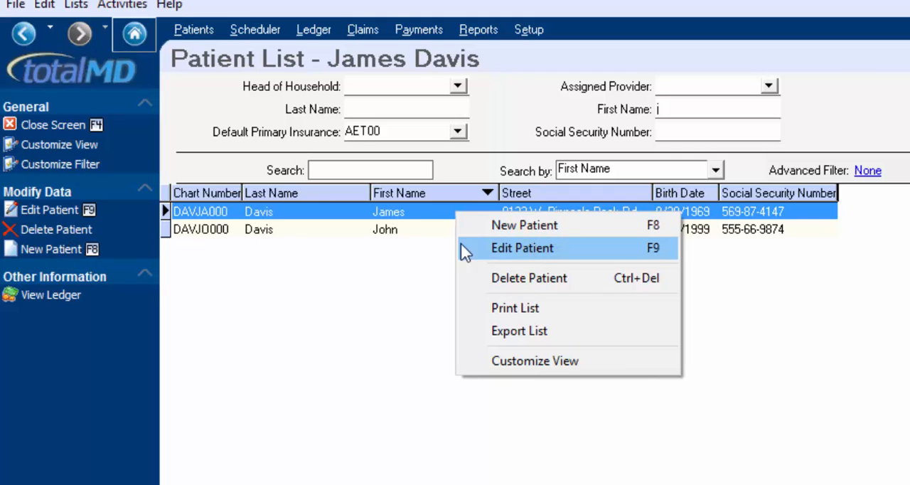
pyautogui.click(389, 209)
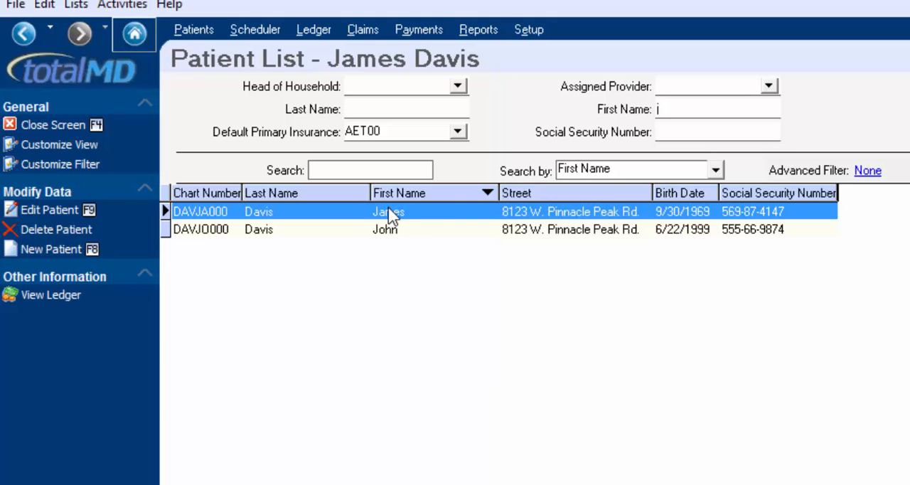
pyautogui.doubleClick(389, 211)
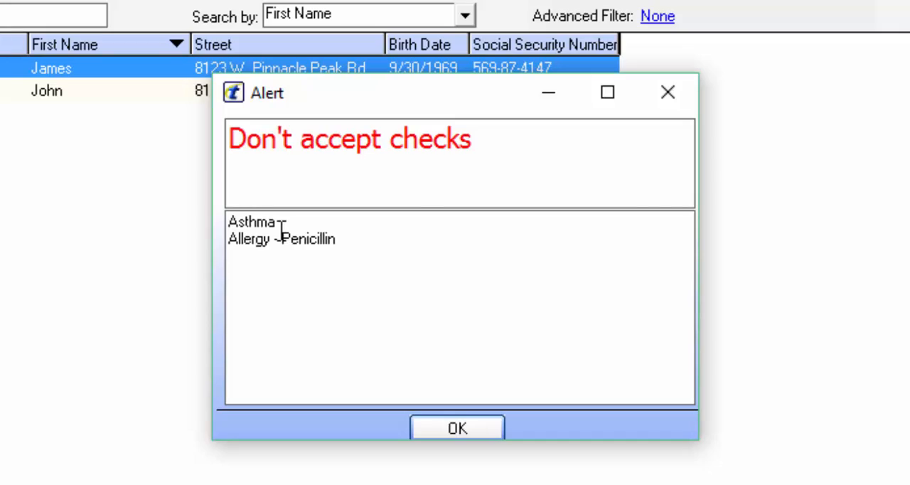
pyautogui.click(460, 428)
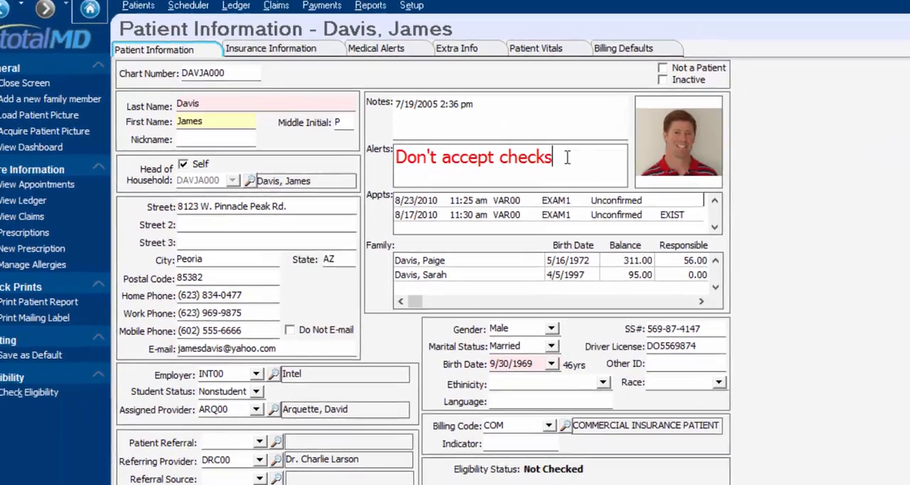
# Review the patient's alert note and list of medical alerts, and return to the general patient information
pyautogui.moveTo(562, 155); pyautogui.dragTo(404, 161)
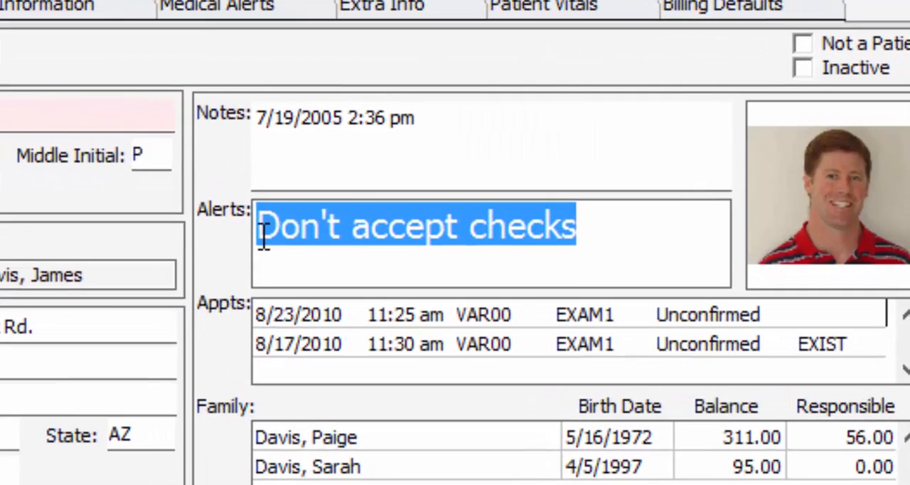
pyautogui.click(540, 257)
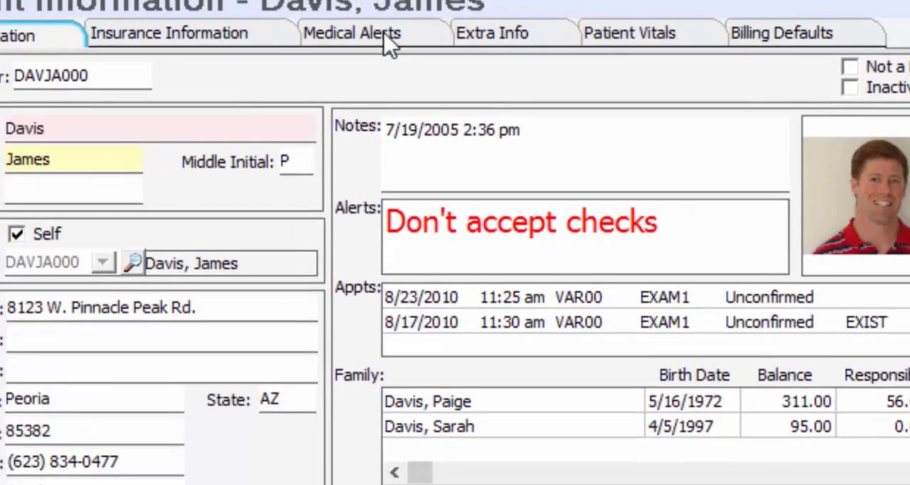
pyautogui.click(259, 7)
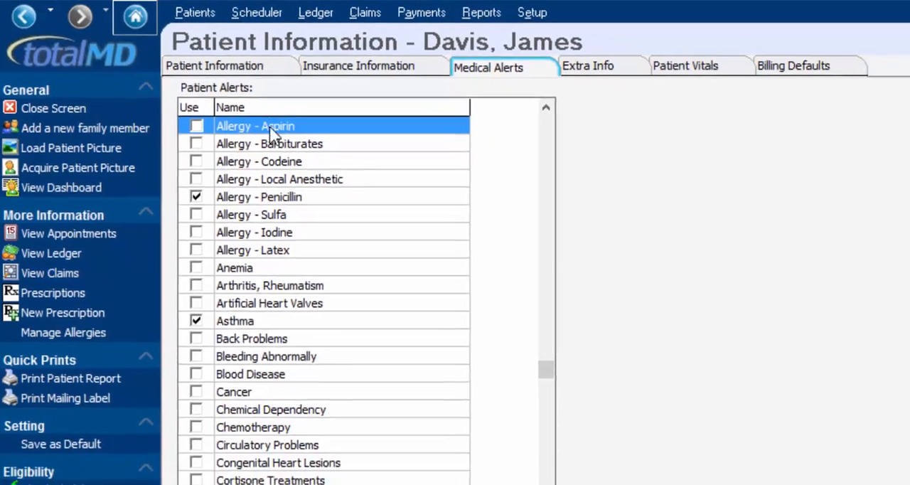
pyautogui.click(298, 73)
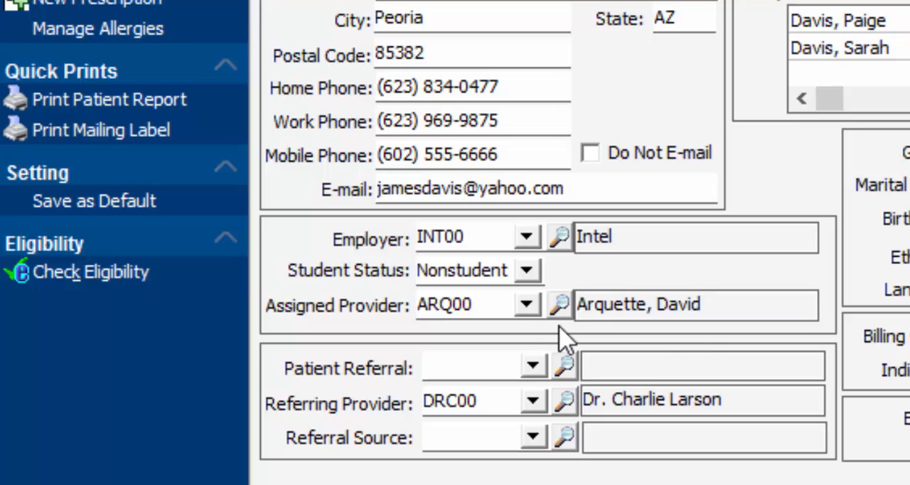
# Look over the employer choices and the search, new and edit commands for the Employer field, leaving Intel selected
pyautogui.click(530, 242)
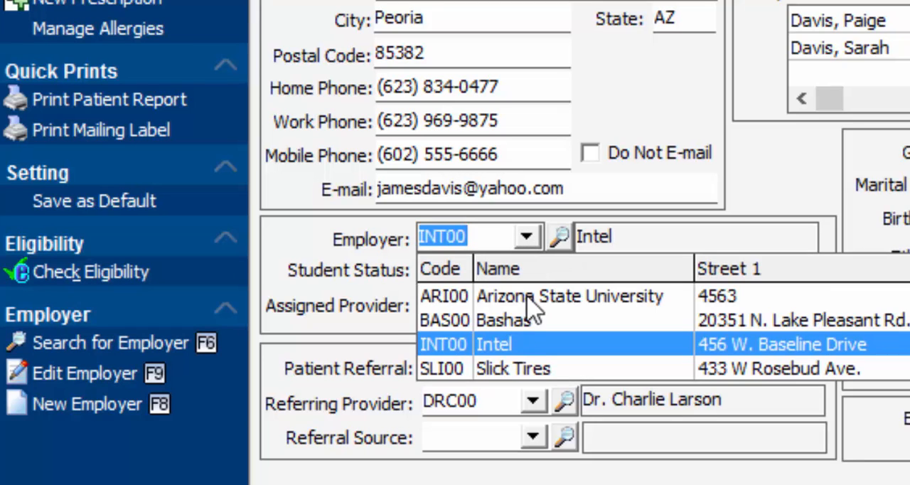
pyautogui.click(814, 183)
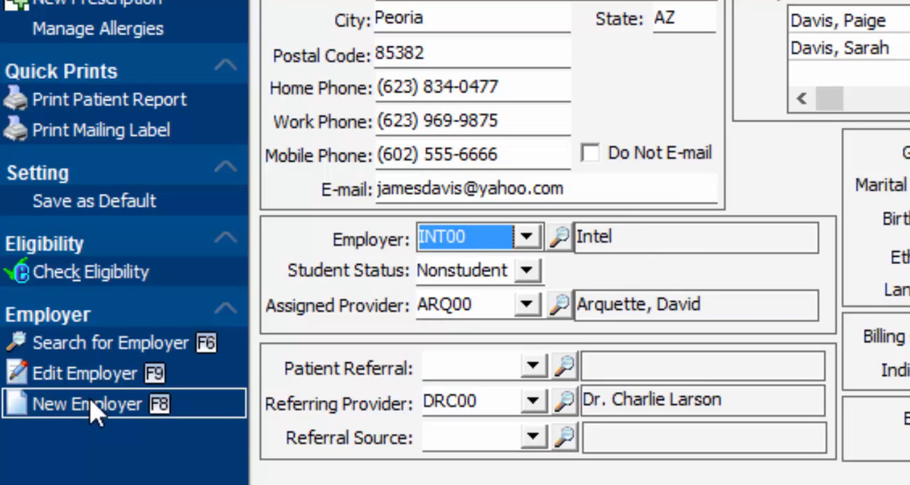
pyautogui.rightClick(460, 237)
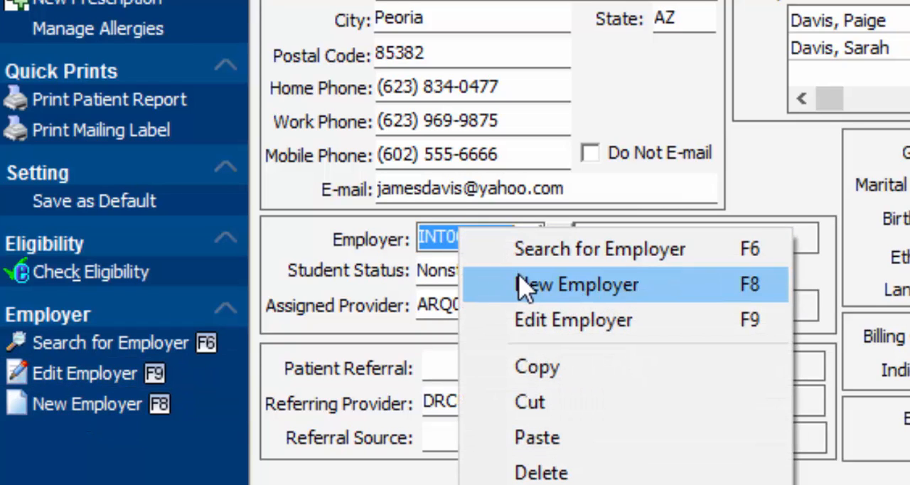
pyautogui.click(754, 194)
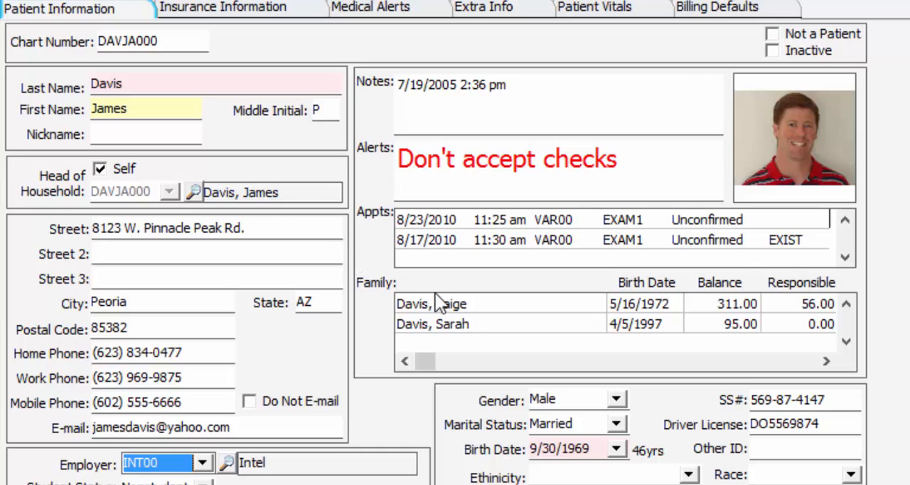
# View the remaining family members in the patient's family list and open the insurance information
pyautogui.click(846, 341)
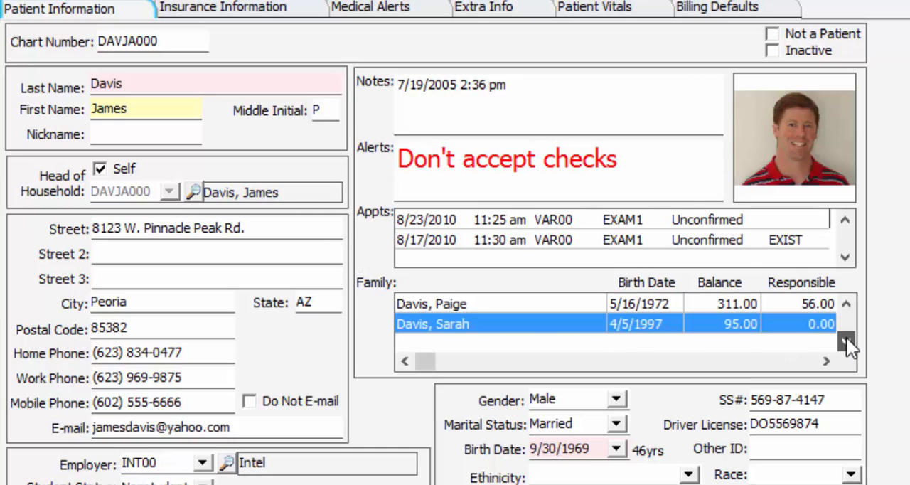
pyautogui.click(846, 340)
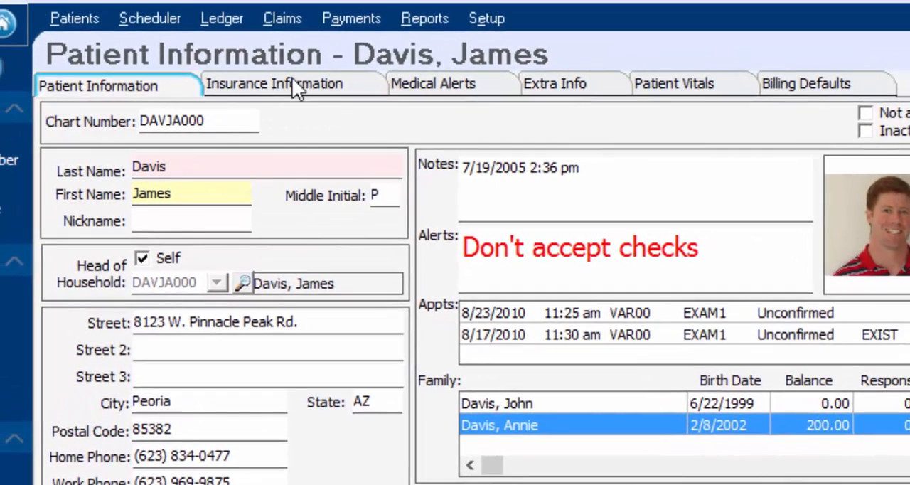
pyautogui.click(242, 6)
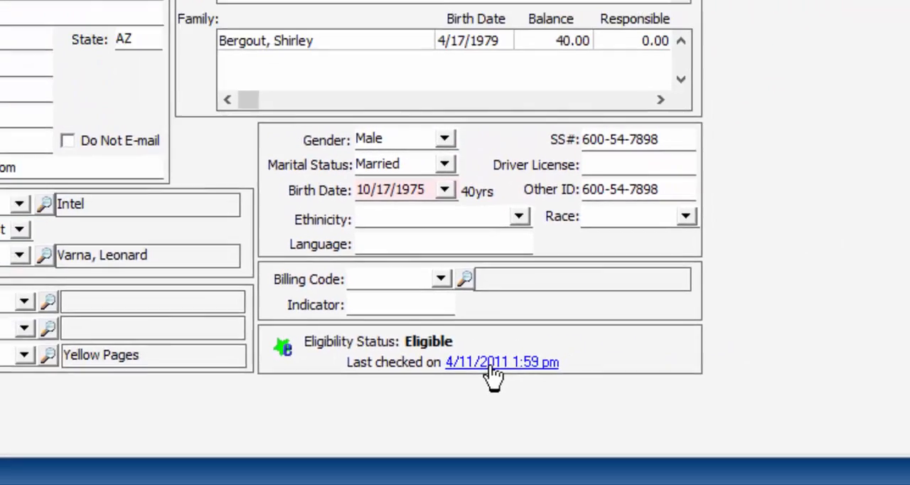
# Review the patient's insurance eligibility history with its coverage details, and close it
pyautogui.click(542, 290)
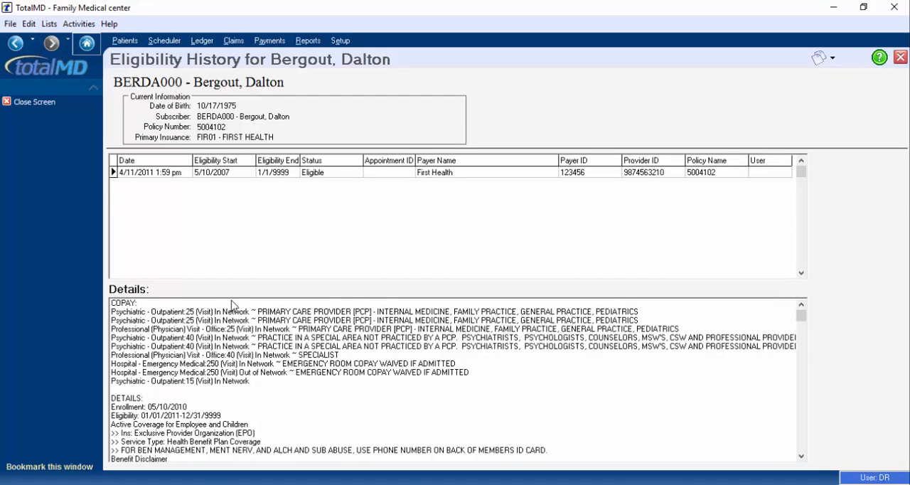
pyautogui.click(28, 102)
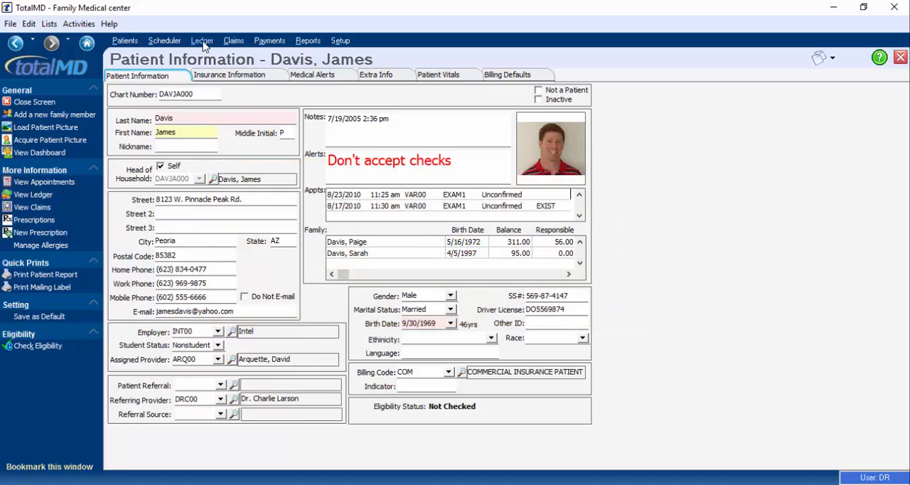
# Open the ledger for the patient on screen and review the alert attached to the chart
pyautogui.click(203, 41)
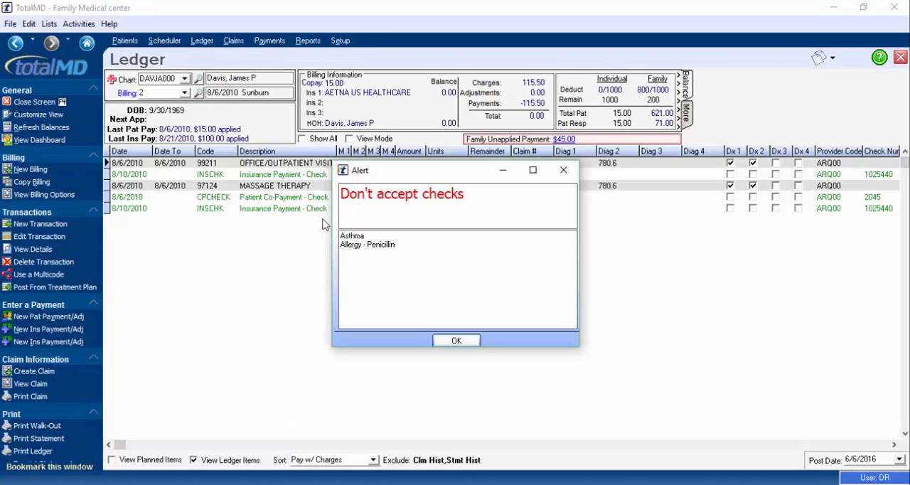
pyautogui.click(563, 171)
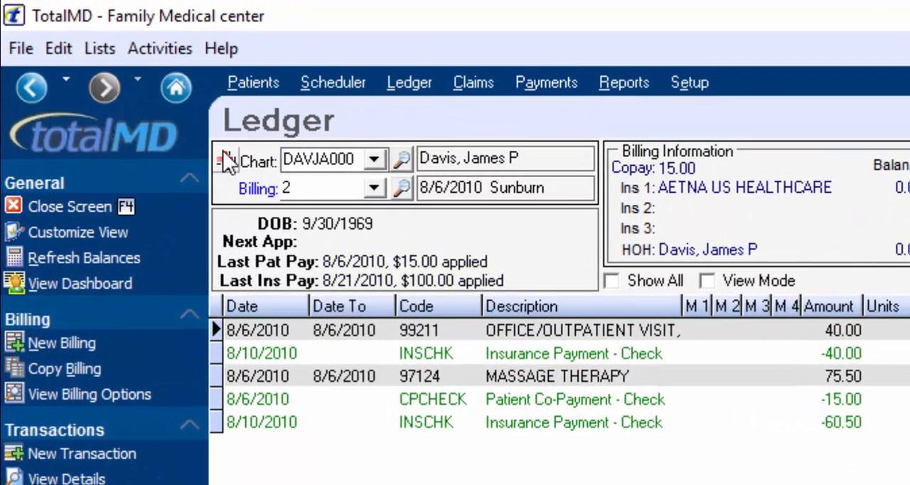
pyautogui.click(227, 157)
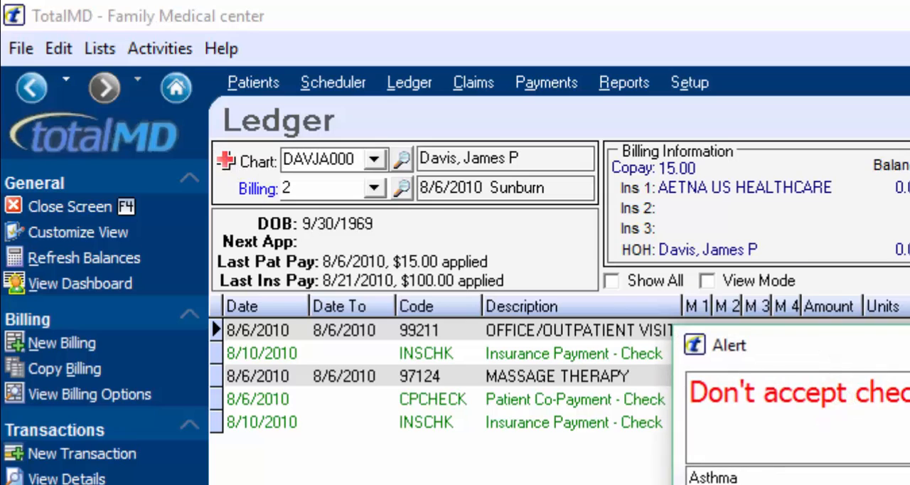
pyautogui.press('Escape')
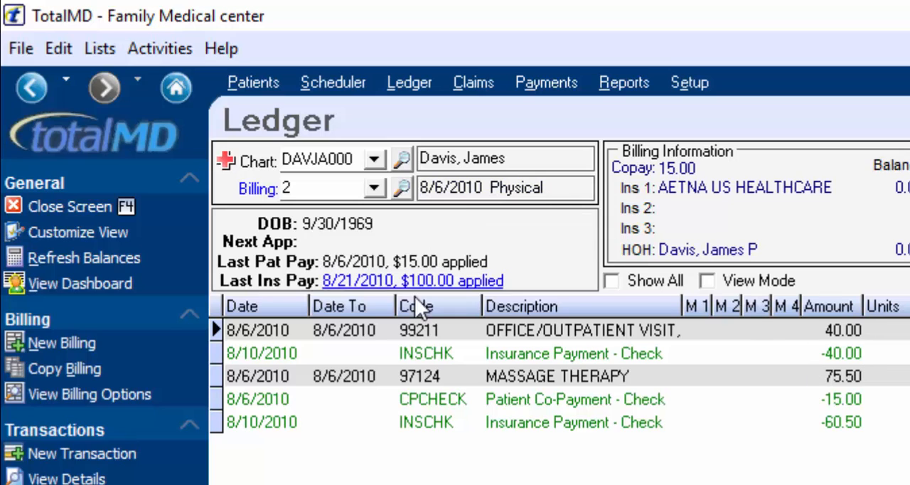
# Switch the ledger to the 7/31/2010 Sunburn billing and show the transactions of all billings
pyautogui.click(379, 190)
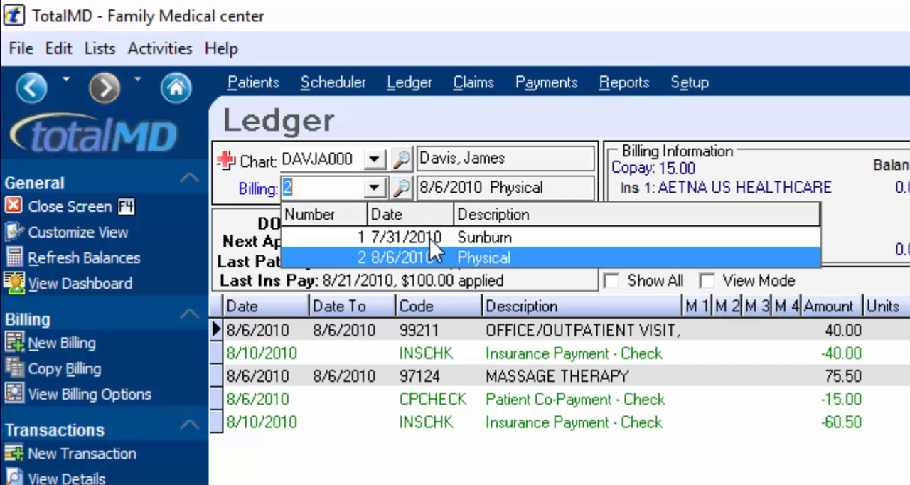
pyautogui.click(488, 237)
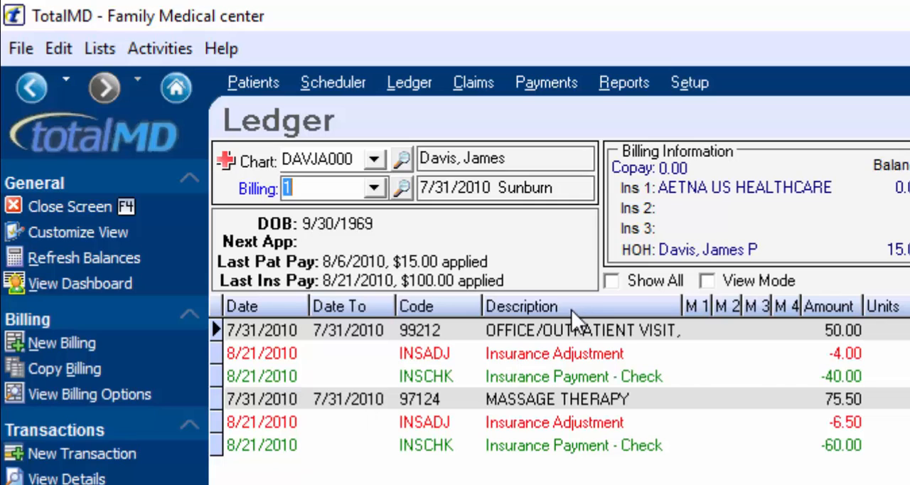
pyautogui.click(612, 280)
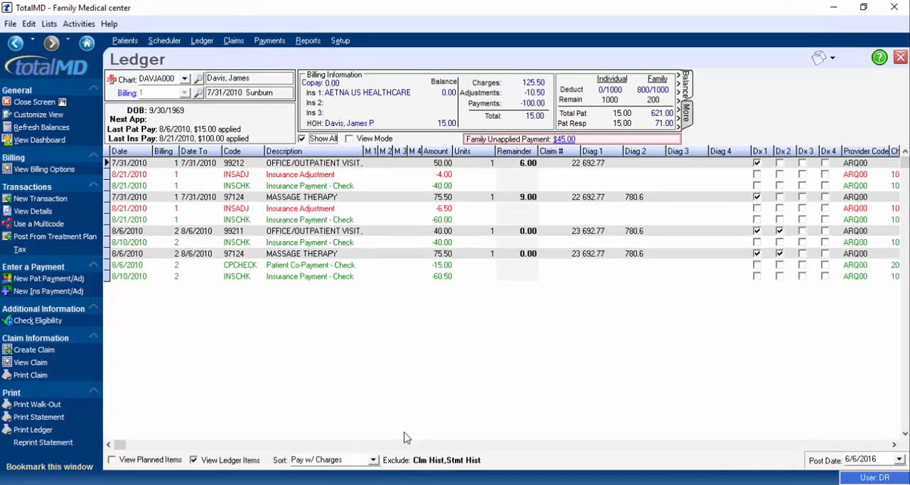
# Remove Statement History and Claim History from the ledger's exclusions, and check the exclusion options again
pyautogui.click(439, 463)
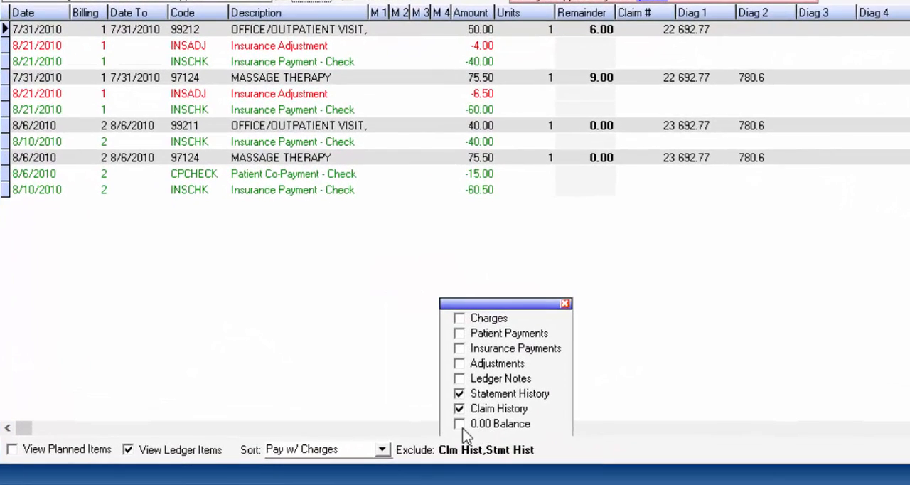
pyautogui.click(460, 409)
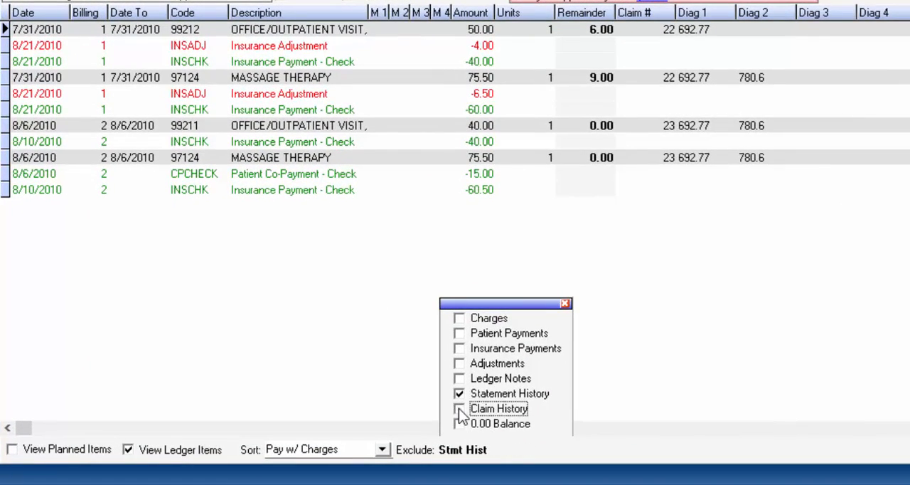
pyautogui.click(459, 393)
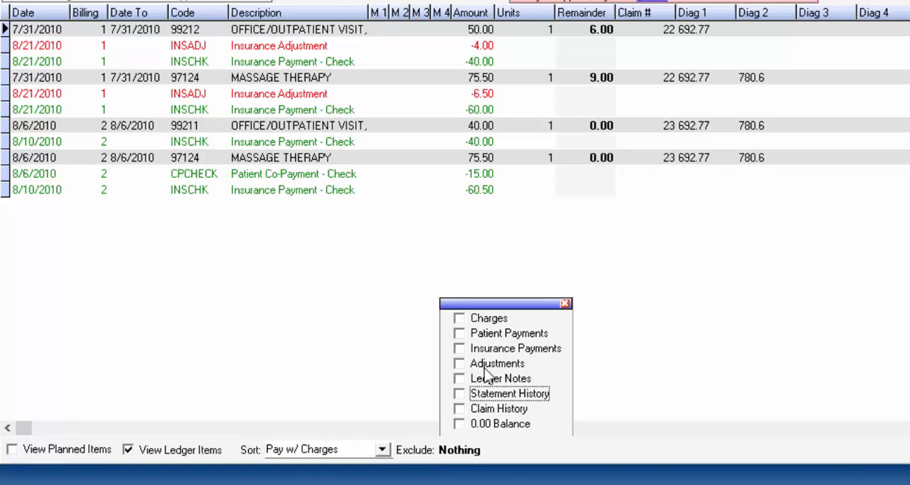
pyautogui.click(566, 304)
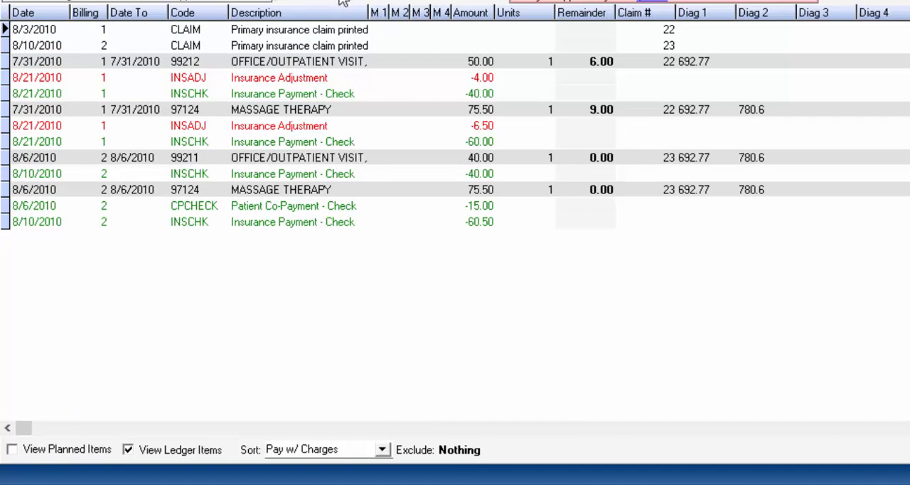
pyautogui.click(463, 455)
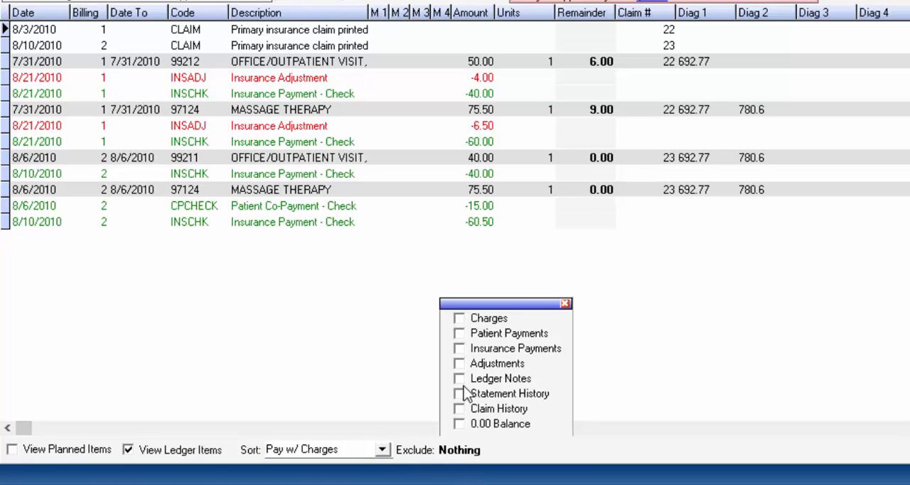
pyautogui.click(564, 303)
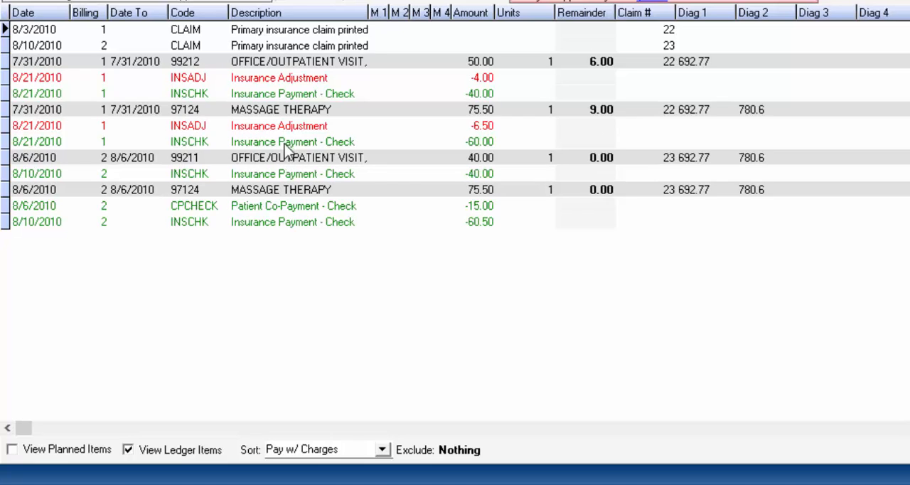
# View the claim form behind the first printed primary insurance claim entry, and return to the ledger
pyautogui.click(283, 34)
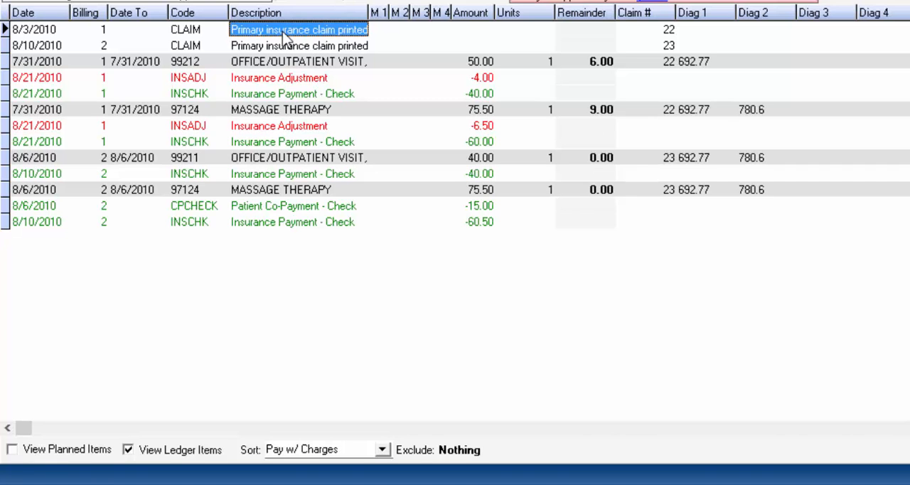
pyautogui.doubleClick(284, 35)
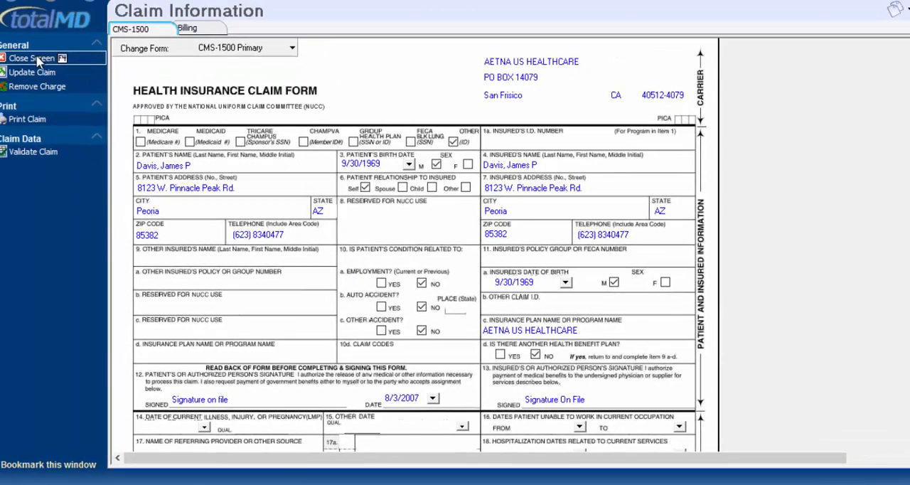
pyautogui.click(38, 63)
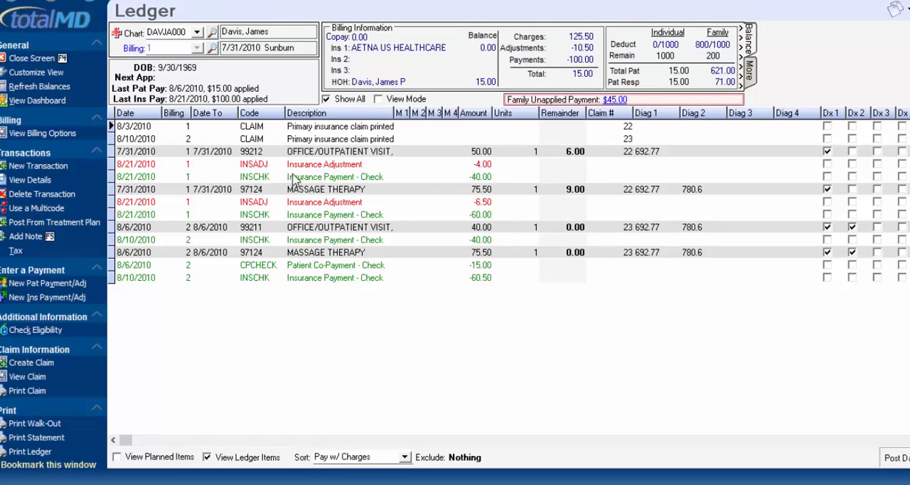
# View the details of the 40.00 insurance check payment from 8/21/2010 in billing 1 and the deposit it came from
pyautogui.doubleClick(316, 178)
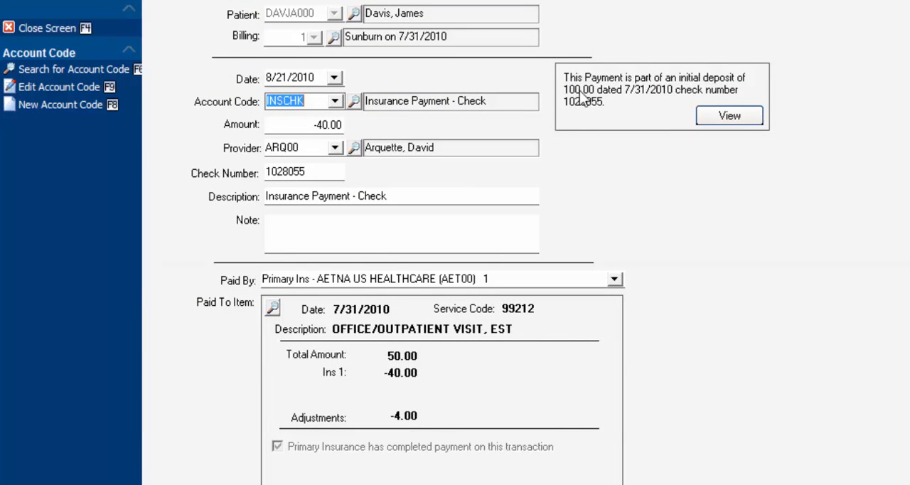
pyautogui.click(727, 117)
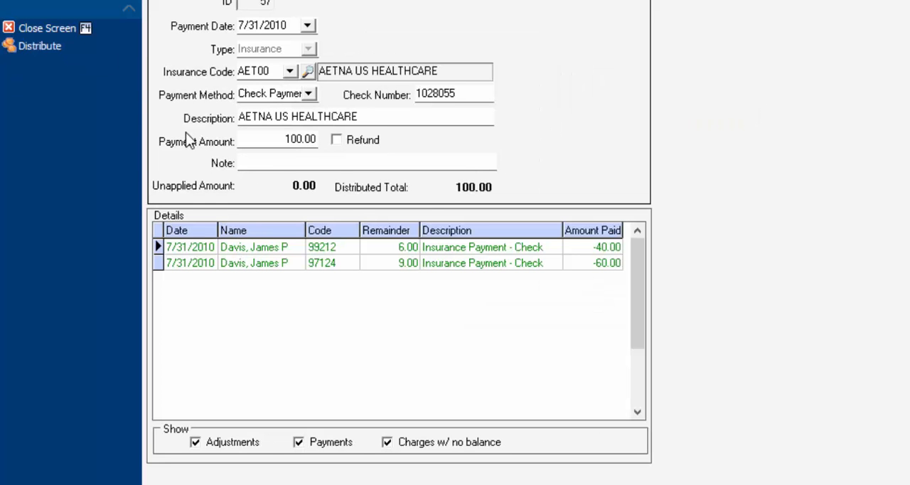
pyautogui.press('F4')
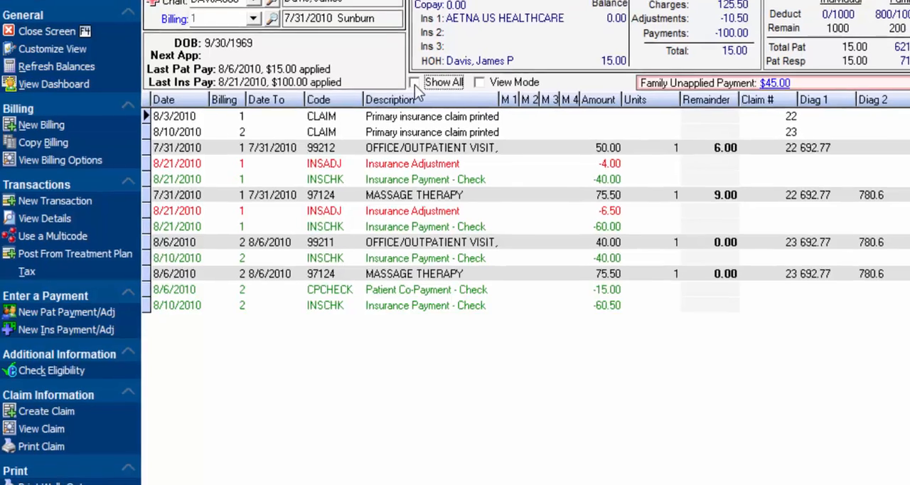
# Stop showing all billings, and review the billing's additional details beside the balances and the family unapplied payment
pyautogui.click(416, 78)
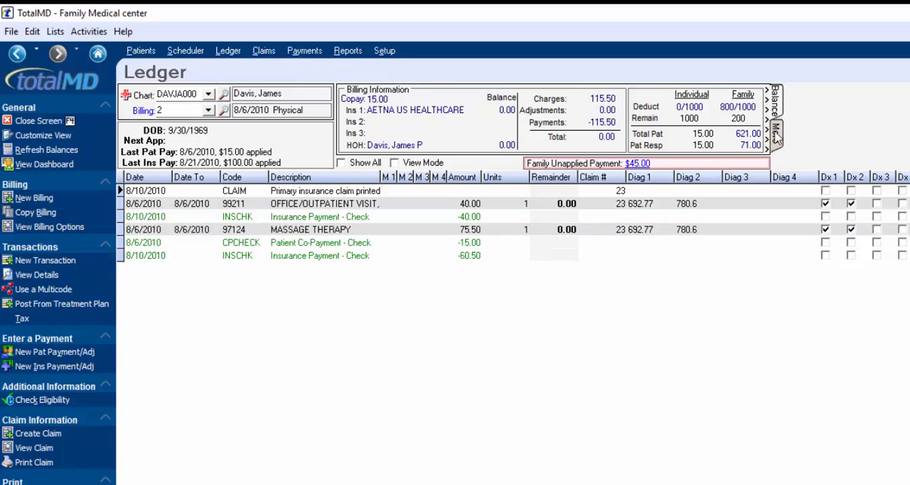
pyautogui.click(777, 135)
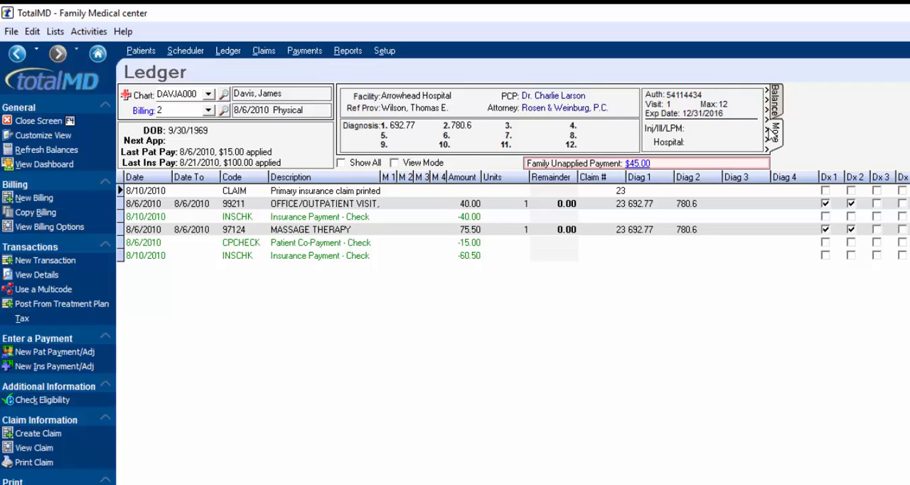
pyautogui.click(766, 133)
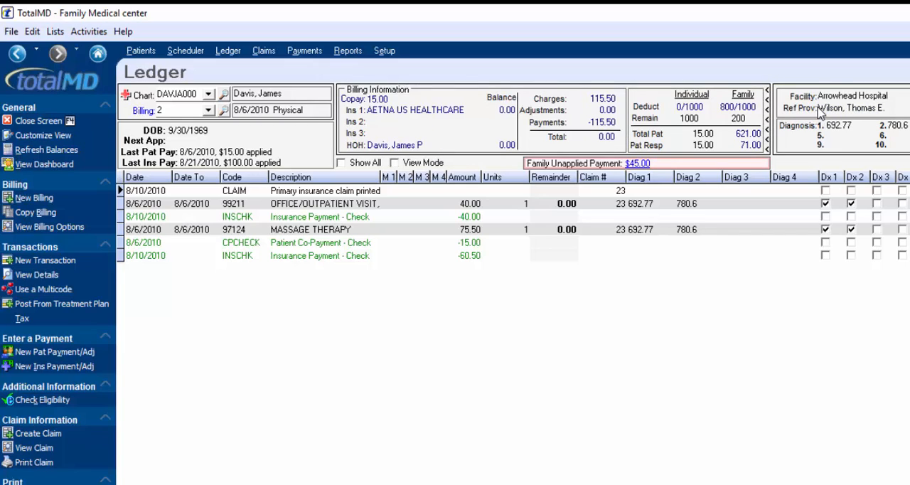
pyautogui.click(768, 121)
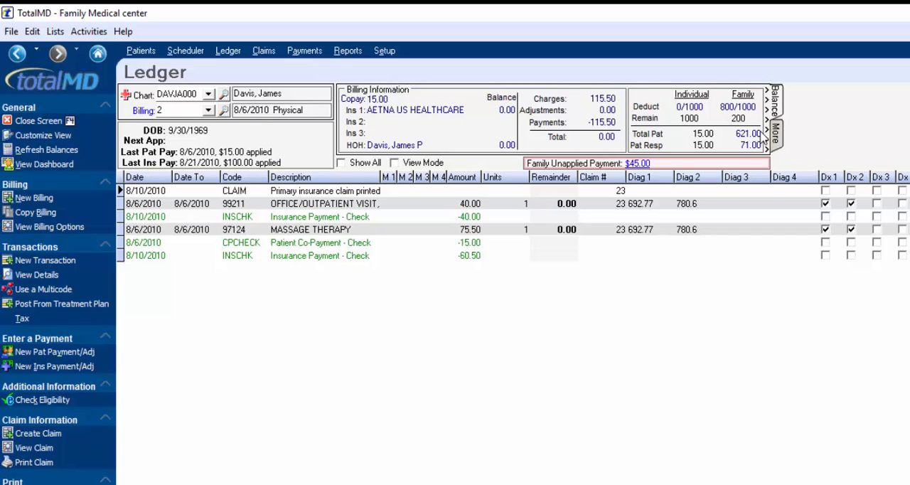
pyautogui.click(639, 164)
pyautogui.press('Escape')
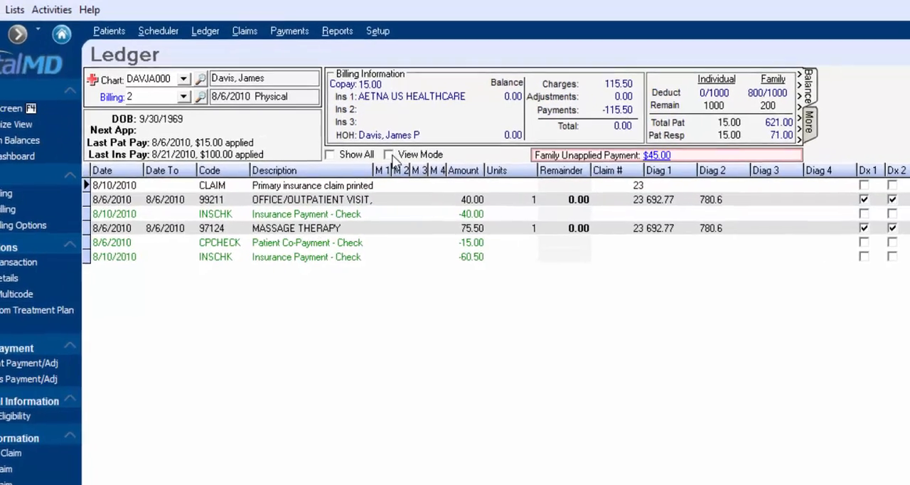
# Turn on the ledger's View Mode, group the transactions by claim number, and expand the first claim
pyautogui.click(394, 162)
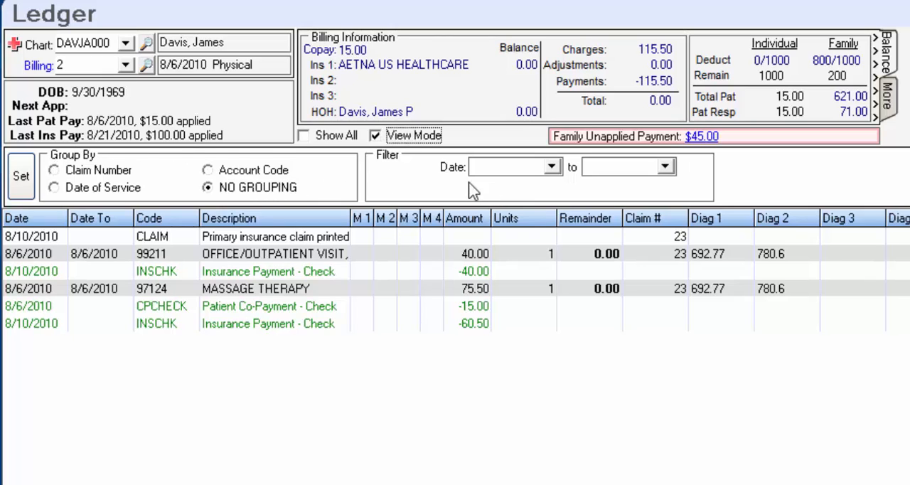
pyautogui.click(55, 172)
pyautogui.click(23, 182)
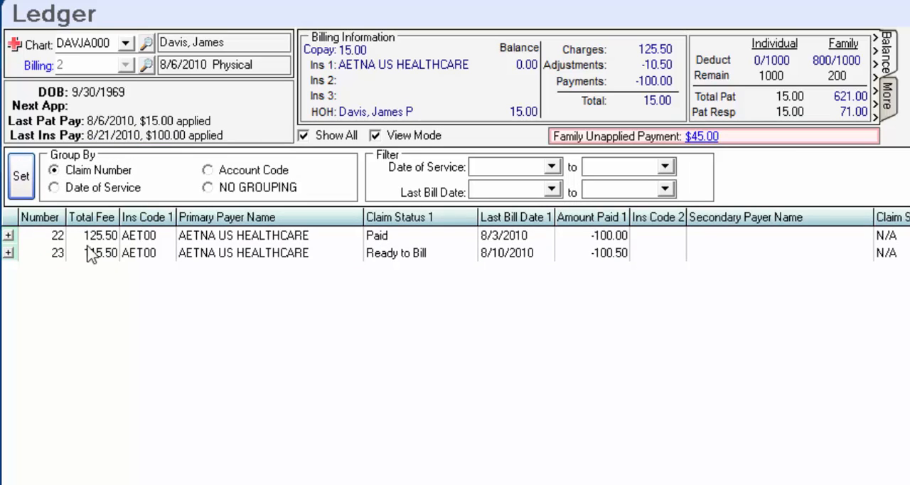
pyautogui.click(9, 235)
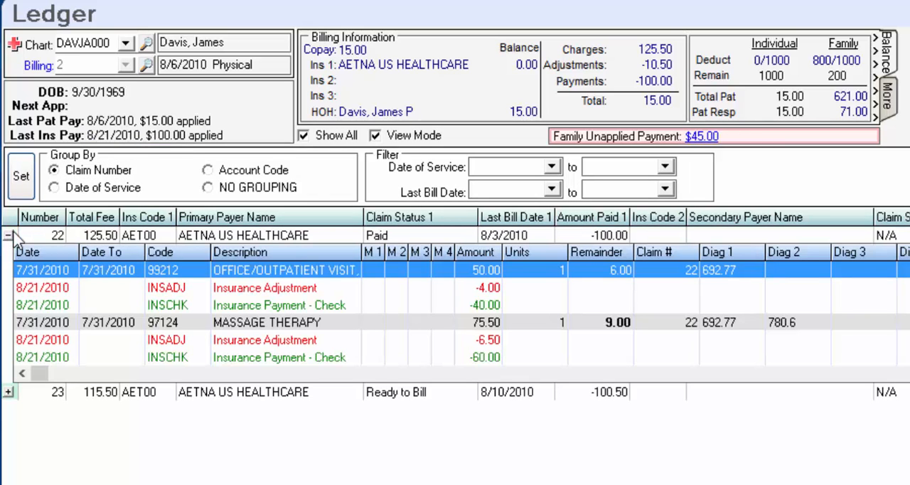
# Group the ledger transactions by account code, and return to the regular ledger of a single billing
pyautogui.click(207, 170)
pyautogui.click(25, 190)
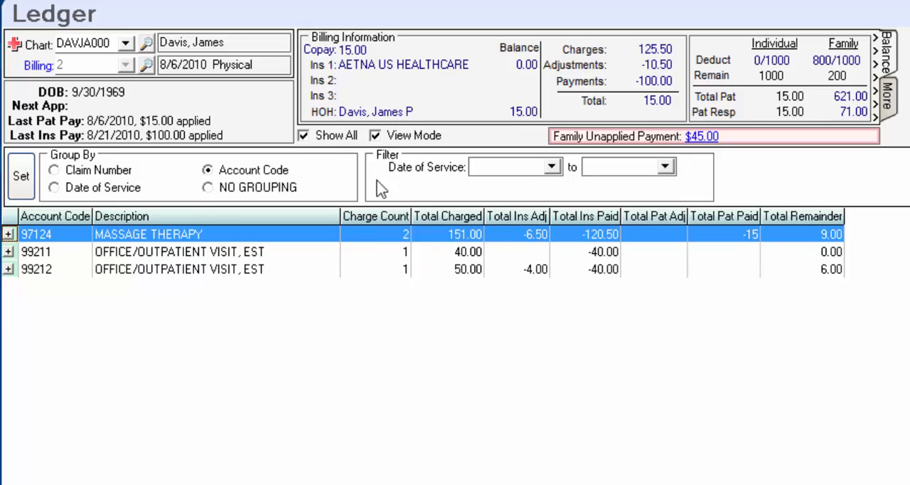
pyautogui.click(376, 136)
pyautogui.click(304, 135)
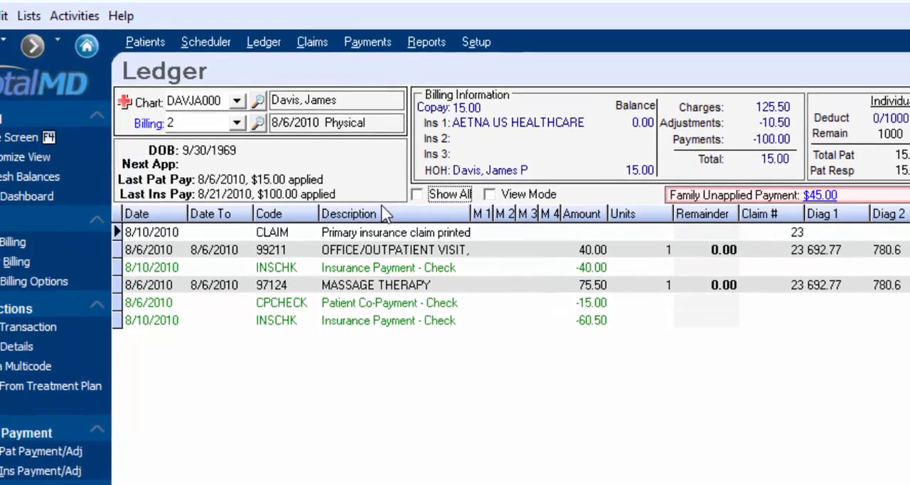
pyautogui.click(121, 40)
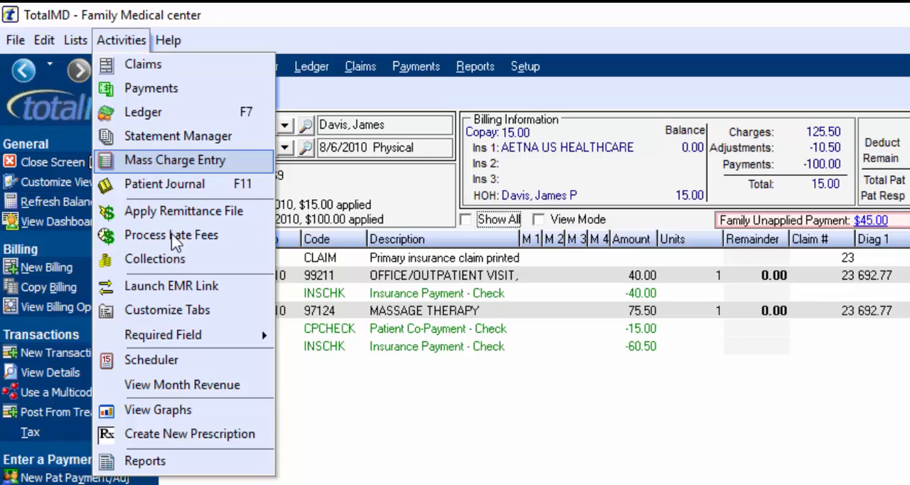
pyautogui.click(376, 436)
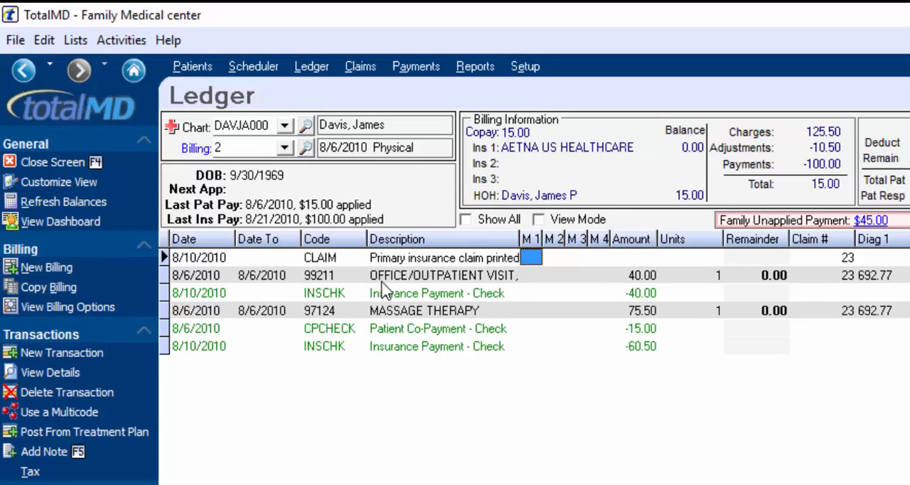
# Post the DIABETES SCREENING multicode charges to the 8/6/2010 Physical billing and start a blank transaction line
pyautogui.click(51, 414)
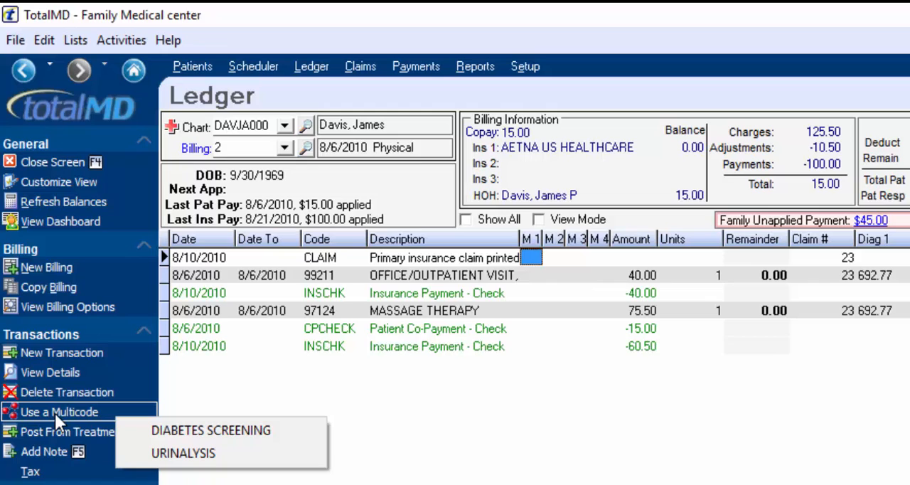
pyautogui.click(169, 430)
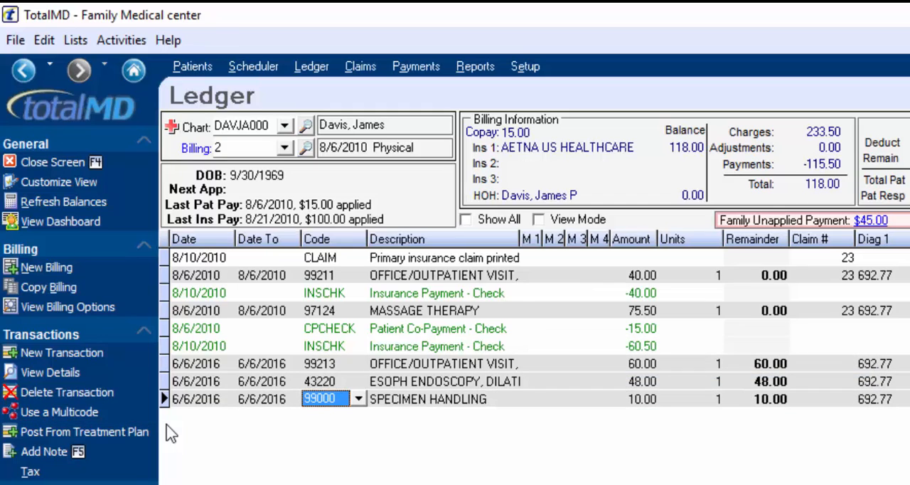
pyautogui.press('Down')
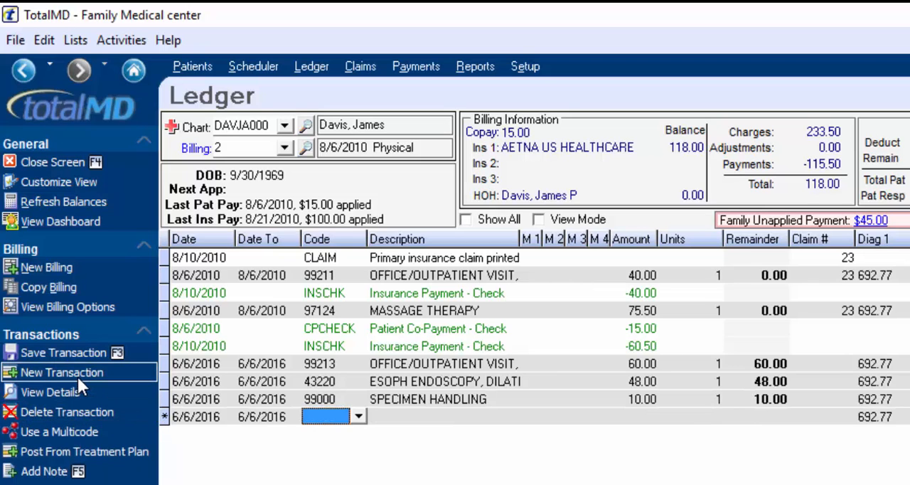
# Post charge code 70250 on the blank transaction line, and start creating a claim but decline to continue
pyautogui.write('70250')
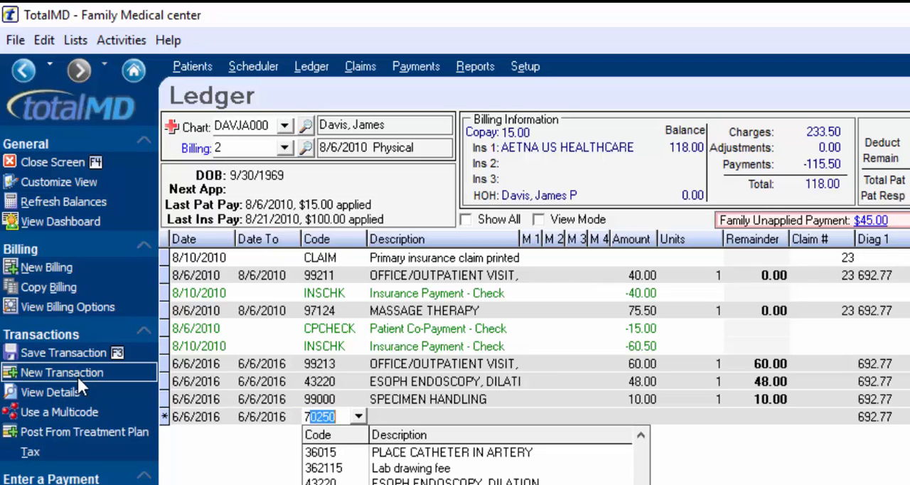
pyautogui.press('Return')
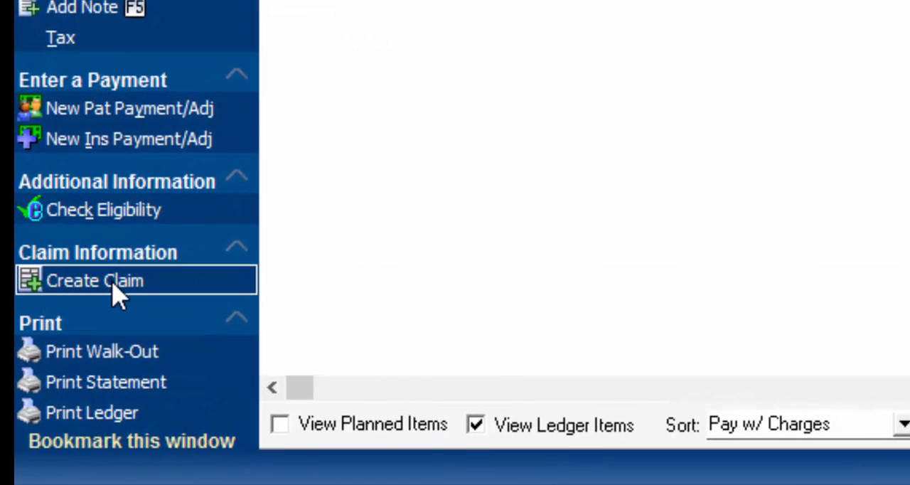
pyautogui.click(113, 285)
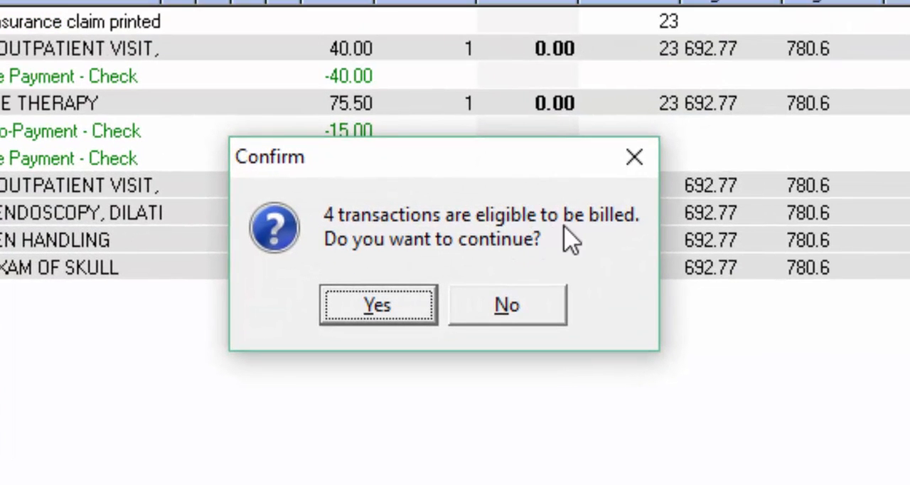
pyautogui.click(508, 309)
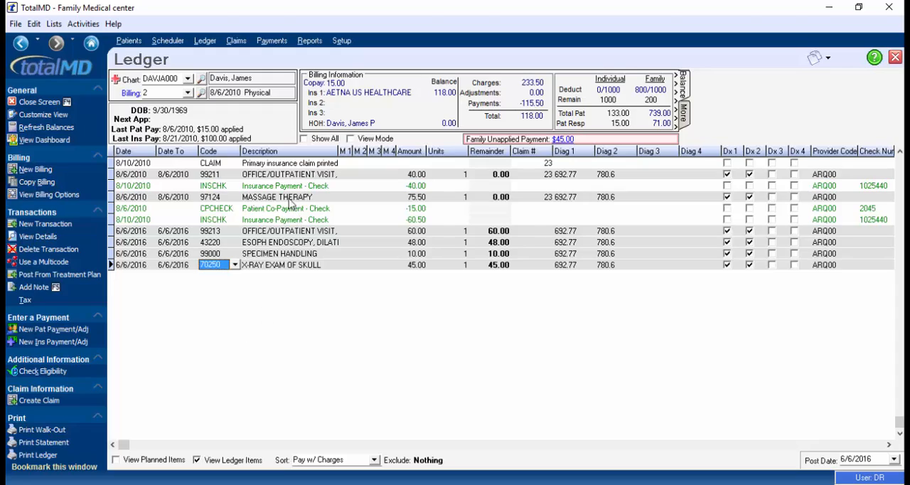
# Add a ledger note reading "Left Message with Insurance" under the 99213 office visit charge
pyautogui.click(274, 232)
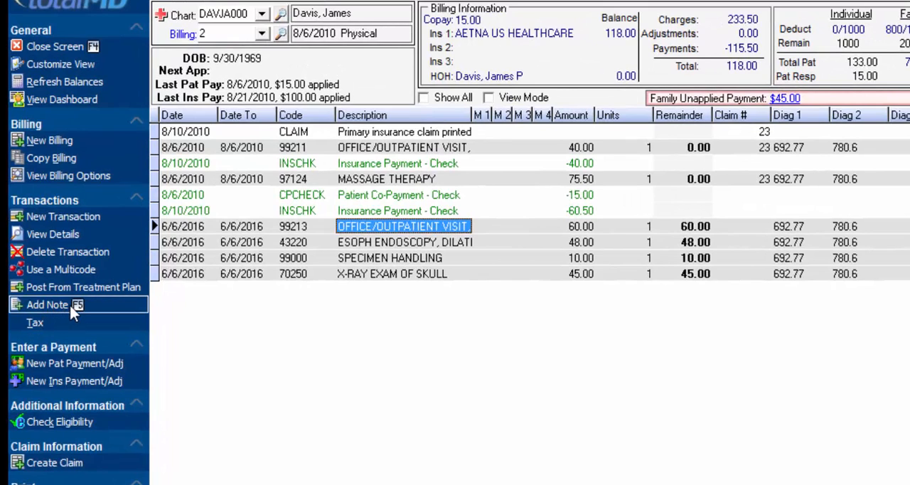
pyautogui.click(71, 310)
pyautogui.click(328, 242)
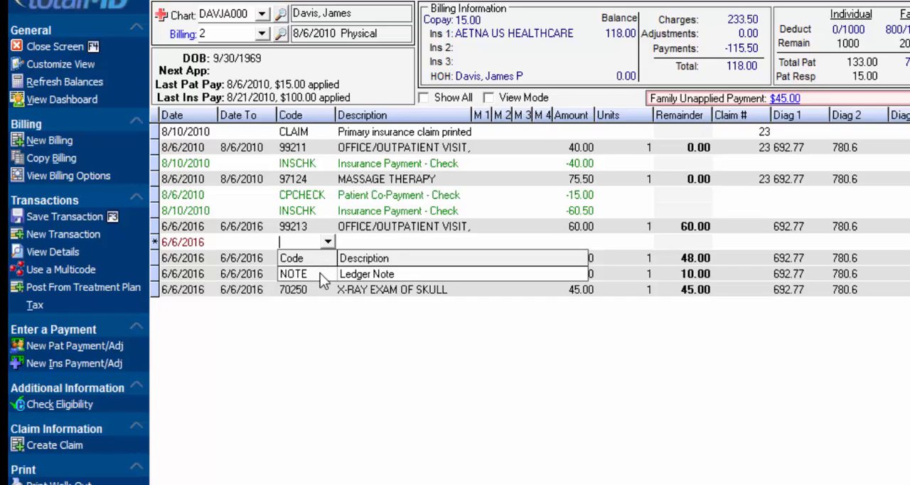
pyautogui.click(320, 273)
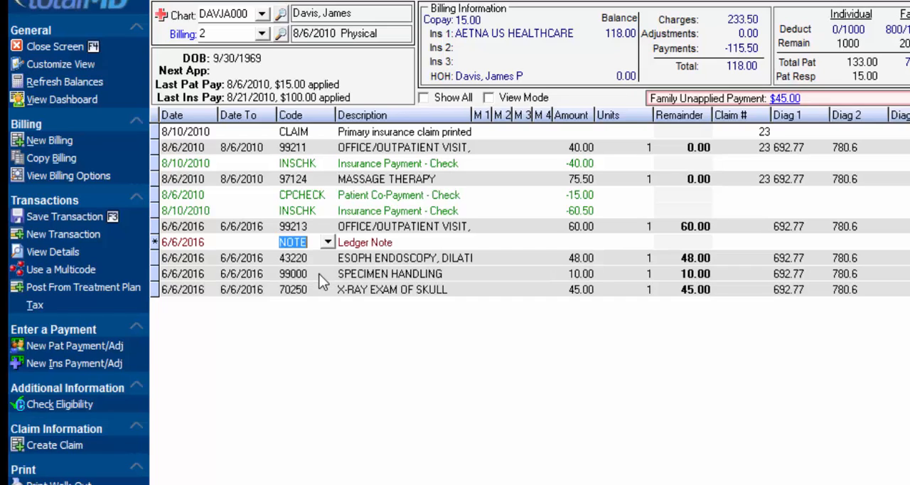
pyautogui.click(393, 243)
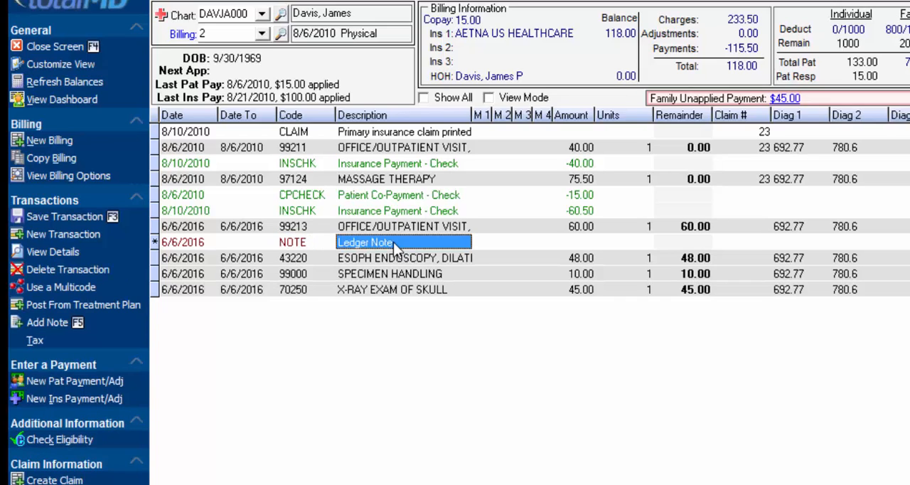
pyautogui.write('Left Message with Insurance')
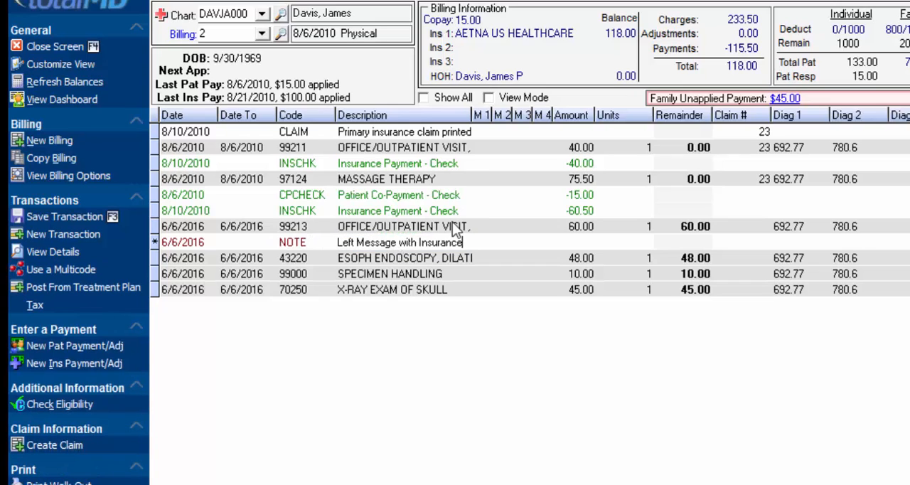
pyautogui.click(453, 255)
# Open the ledger note's details, review its note area and Print on Statement option, and return to the ledger
pyautogui.doubleClick(466, 246)
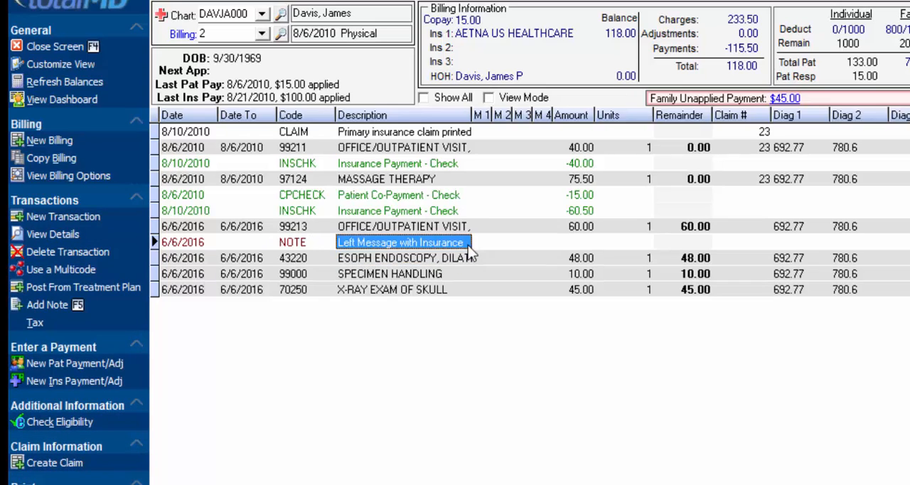
pyautogui.click(298, 158)
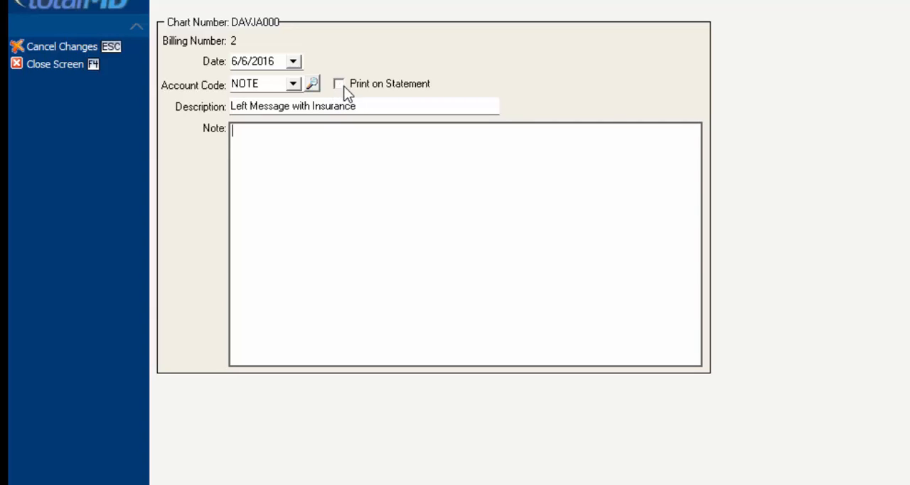
pyautogui.press('F4')
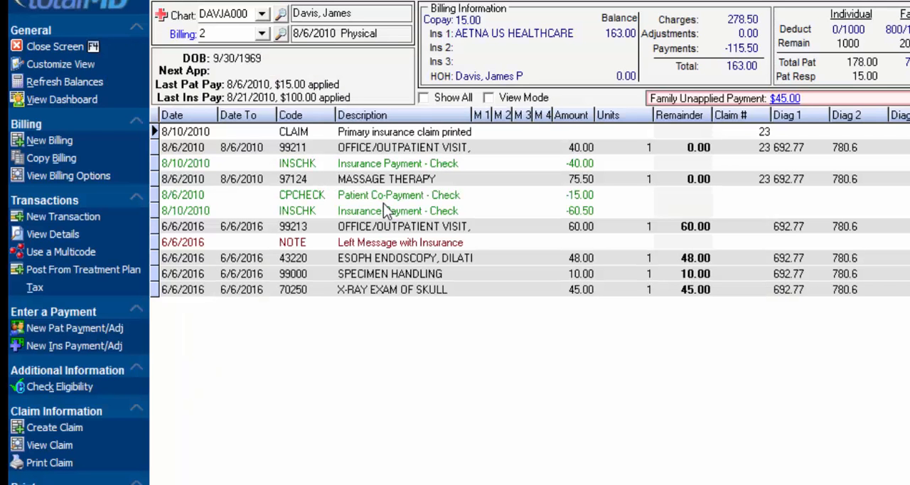
pyautogui.doubleClick(431, 245)
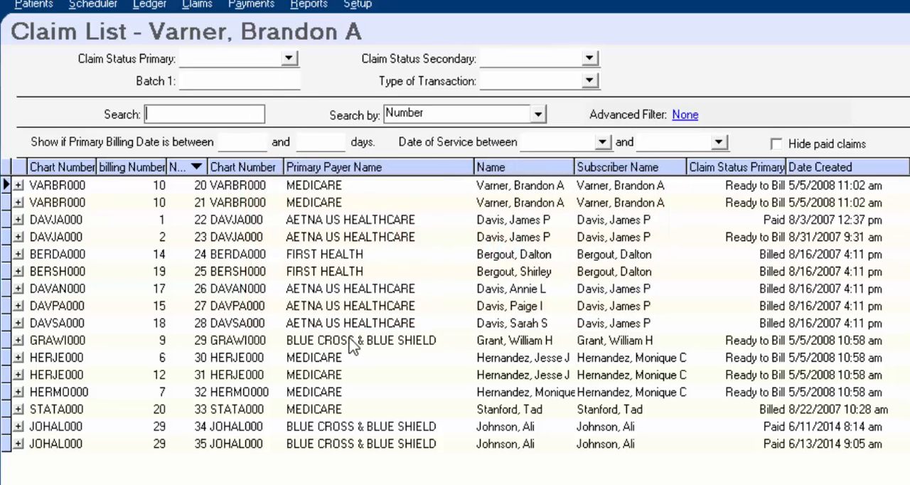
# Review the primary claim status filter options in the claim list
pyautogui.click(276, 57)
pyautogui.click(290, 61)
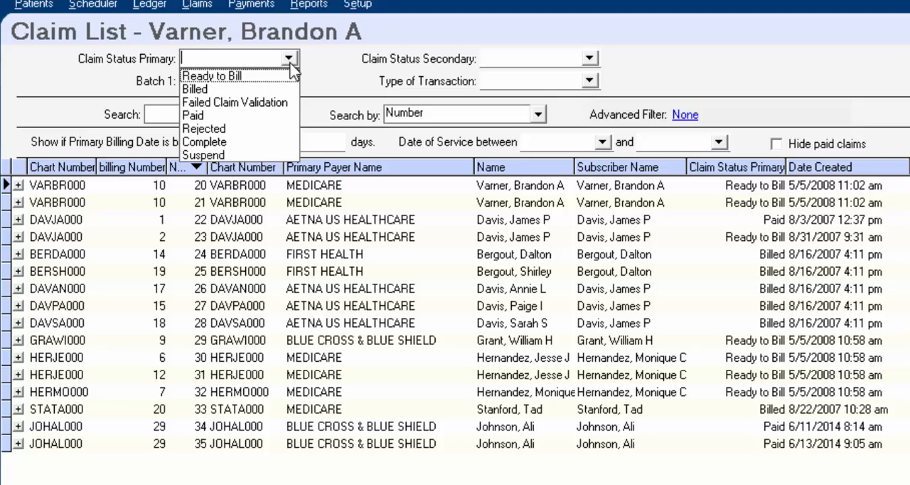
pyautogui.click(290, 61)
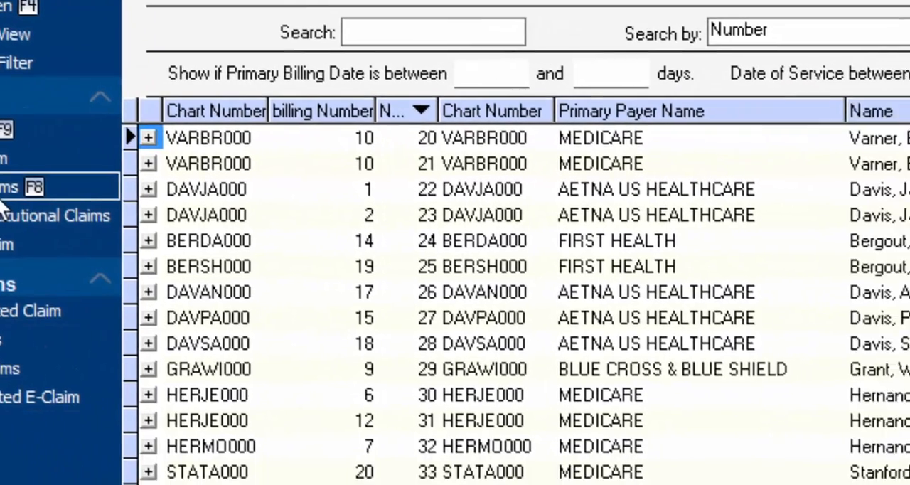
# Create claims for all transactions eligible to be billed, and sort the claim list by number in descending order
pyautogui.click(110, 226)
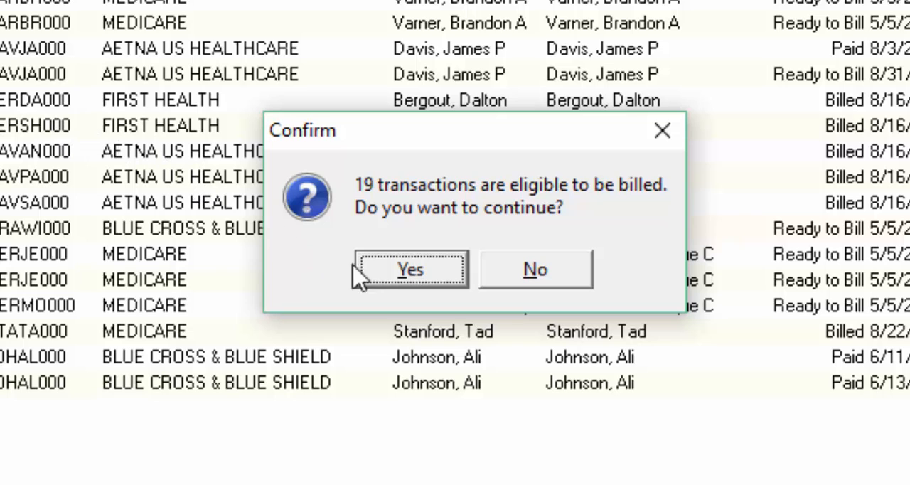
pyautogui.click(407, 279)
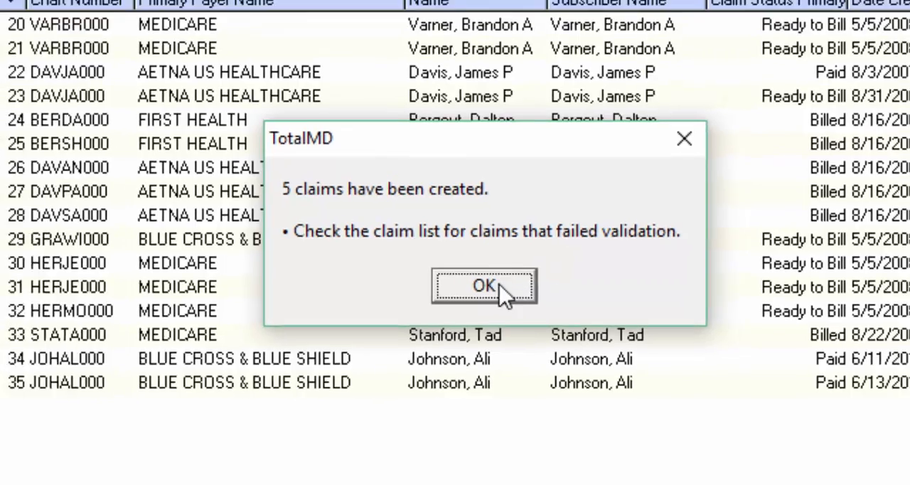
pyautogui.click(491, 283)
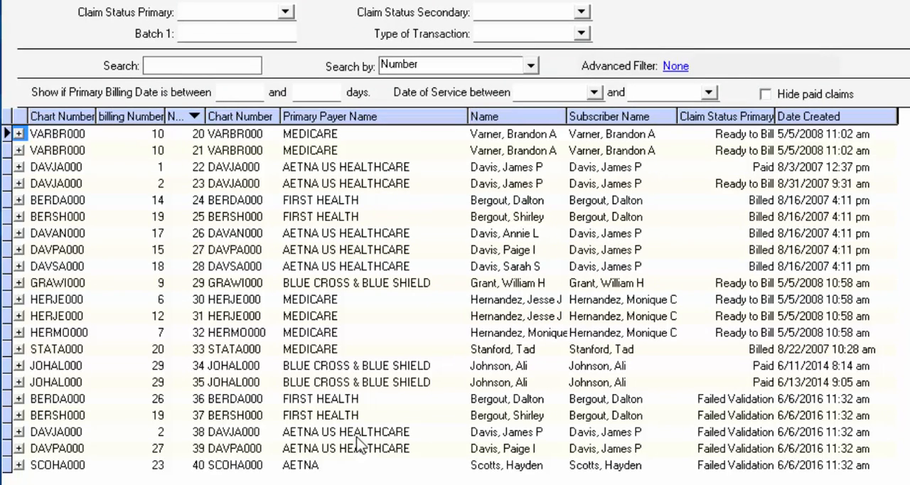
pyautogui.click(190, 119)
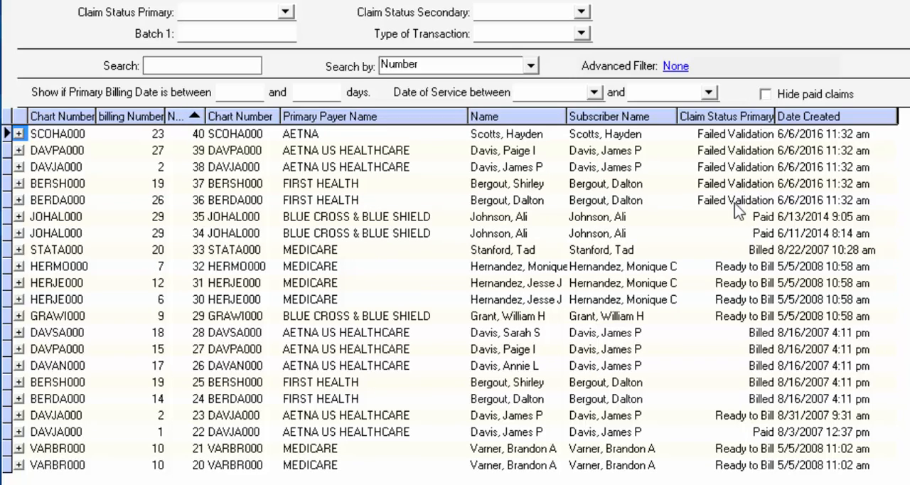
# Open claim 38, which has the Failed Validation status, and review its CMS-1500 form and claim validation details
pyautogui.click(741, 171)
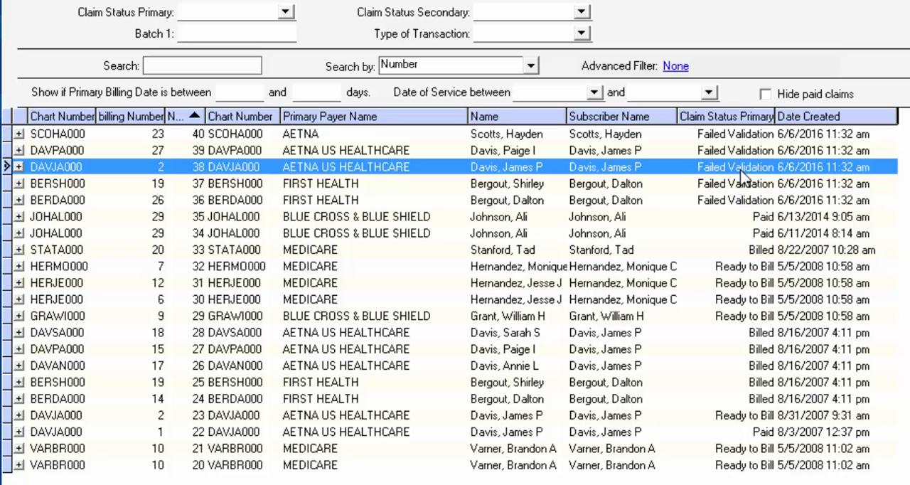
pyautogui.doubleClick(742, 170)
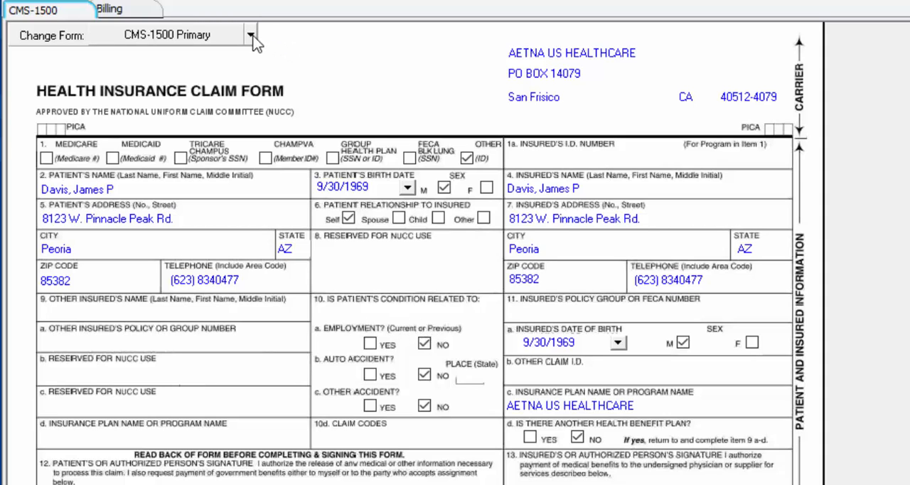
pyautogui.click(124, 16)
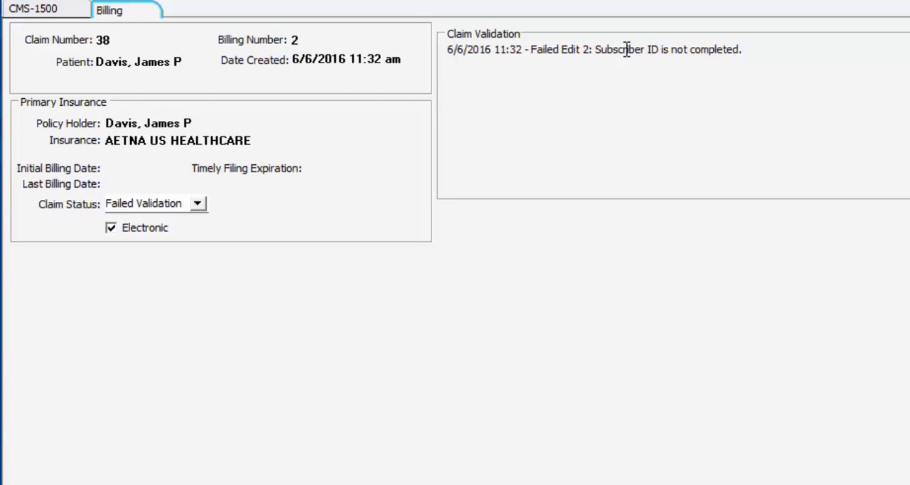
# Enter the primary insurance policy number in claim 38's billing, save it, and reopen the claim to check its form
pyautogui.click(295, 41)
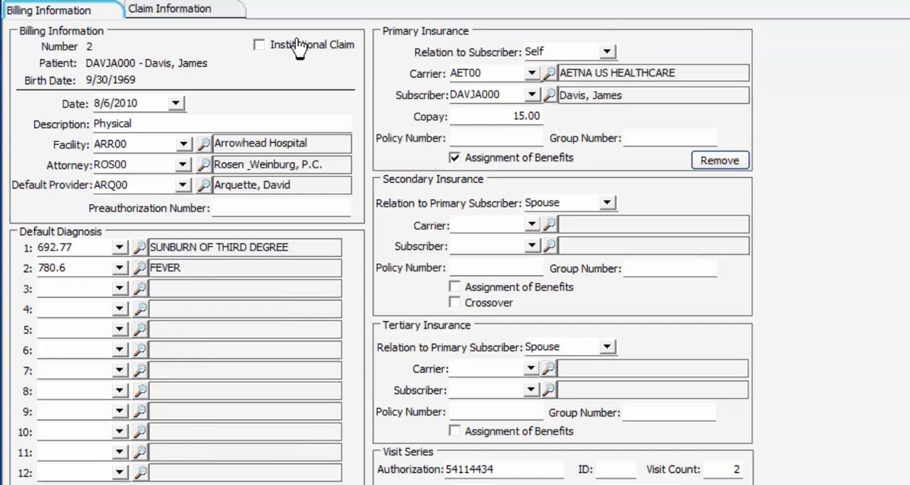
pyautogui.click(512, 136)
pyautogui.write('684186464')
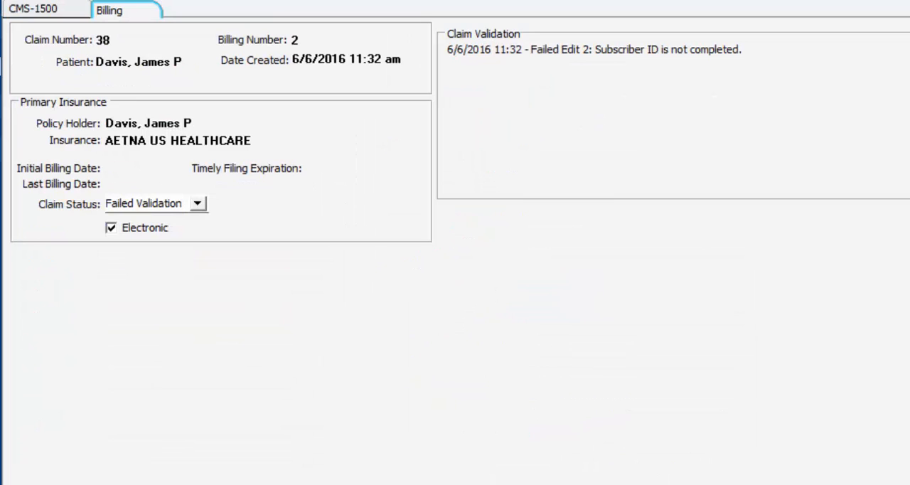
pyautogui.click(523, 299)
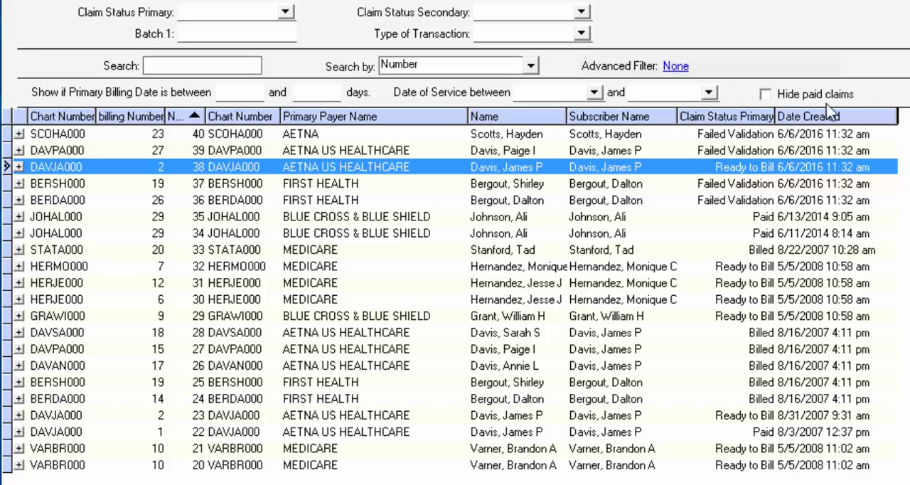
pyautogui.doubleClick(300, 167)
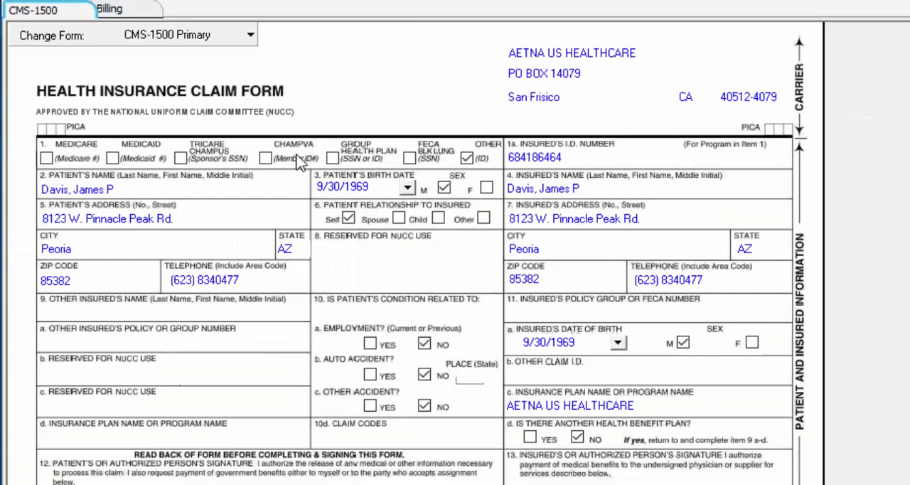
pyautogui.click(116, 15)
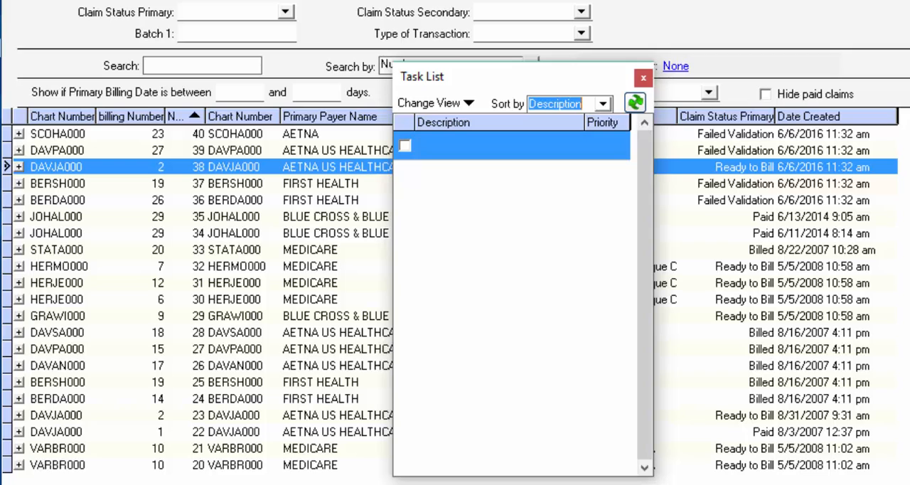
# Add a task "Claim Follow Up" with the note "Please fix the failed claims and then send them." and priority 3
pyautogui.rightClick(480, 150)
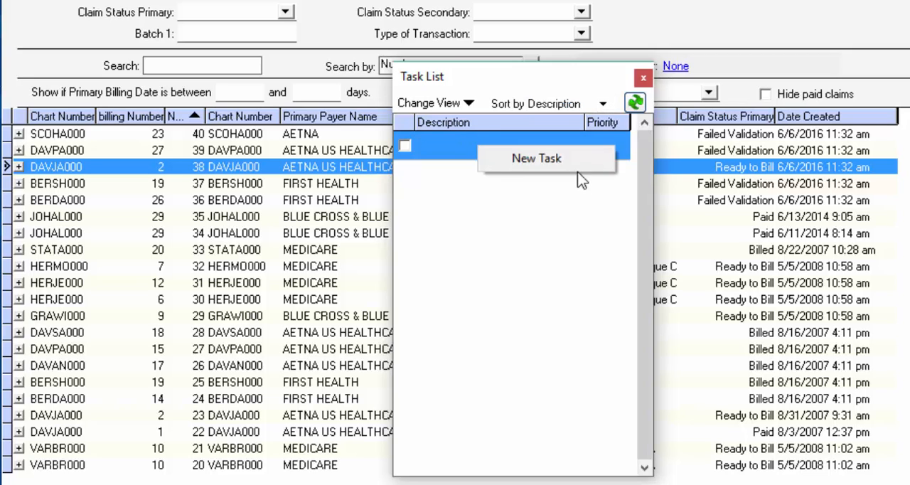
pyautogui.click(551, 160)
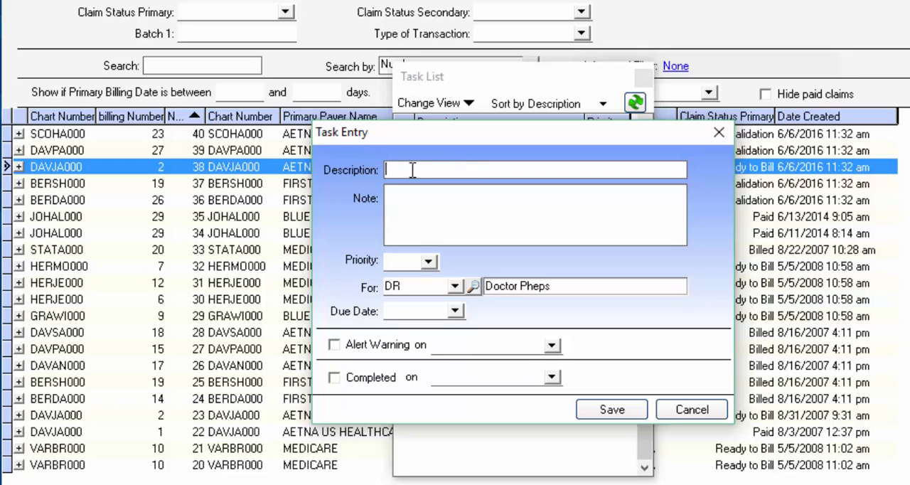
pyautogui.write('Claim Follow Up')
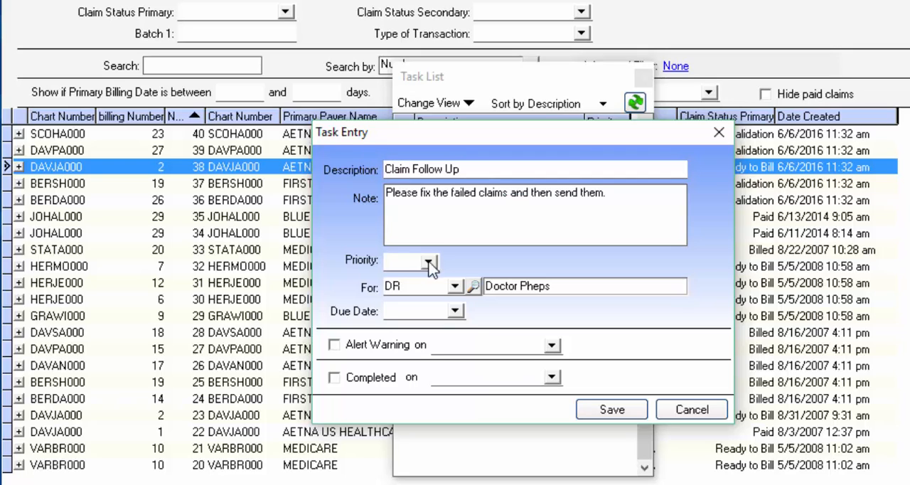
pyautogui.click(428, 262)
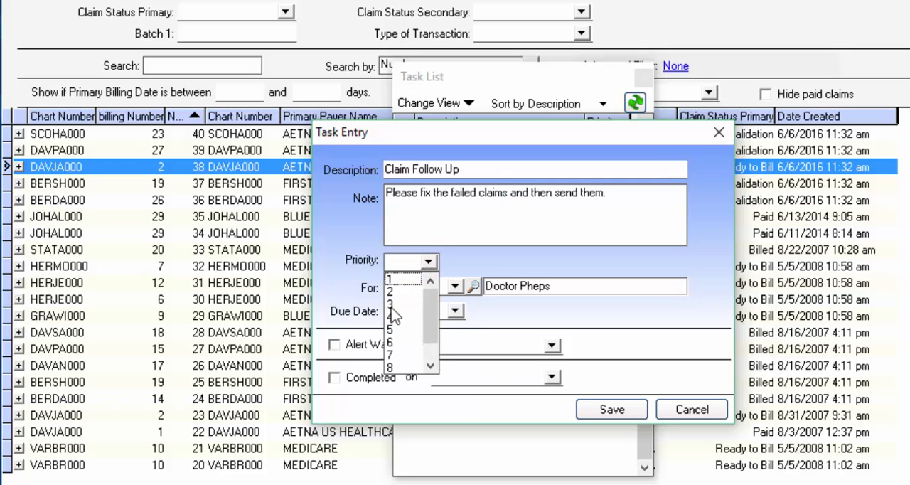
pyautogui.click(391, 307)
# Assign the follow-up task to another staff user, set its due date to 6/7/2016, and save it
pyautogui.click(455, 286)
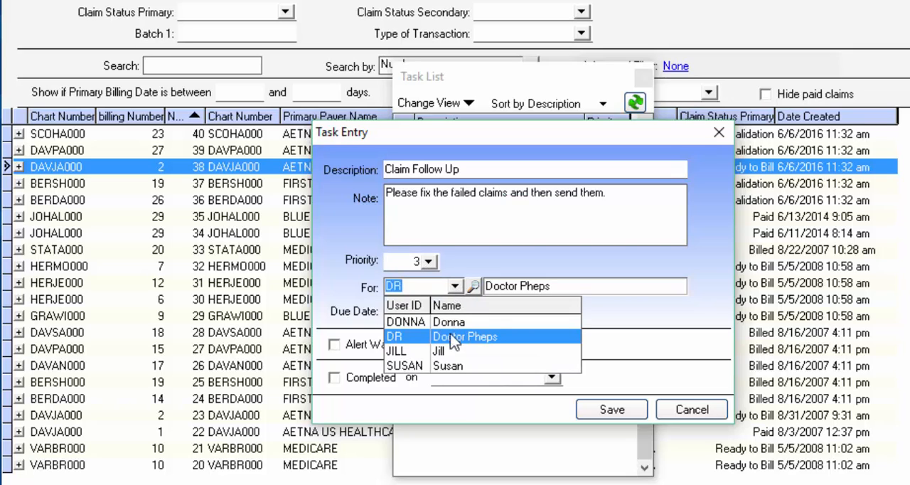
pyautogui.click(448, 351)
pyautogui.click(455, 311)
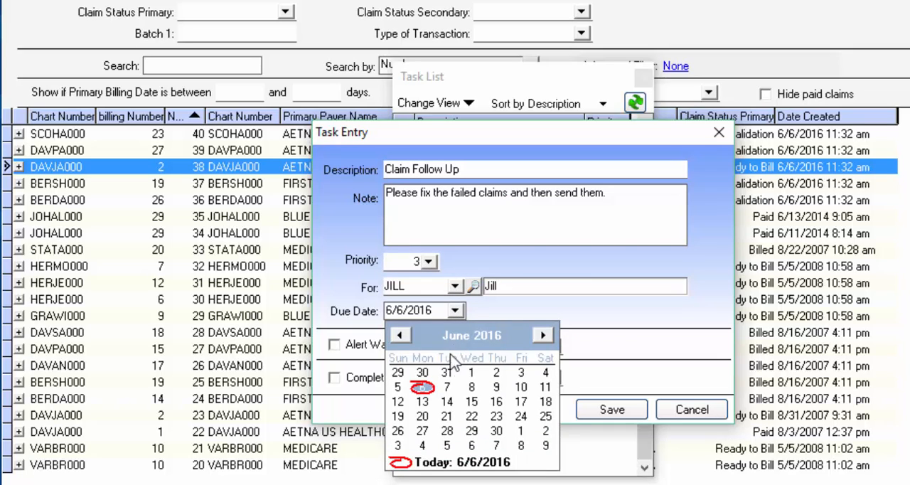
pyautogui.click(446, 387)
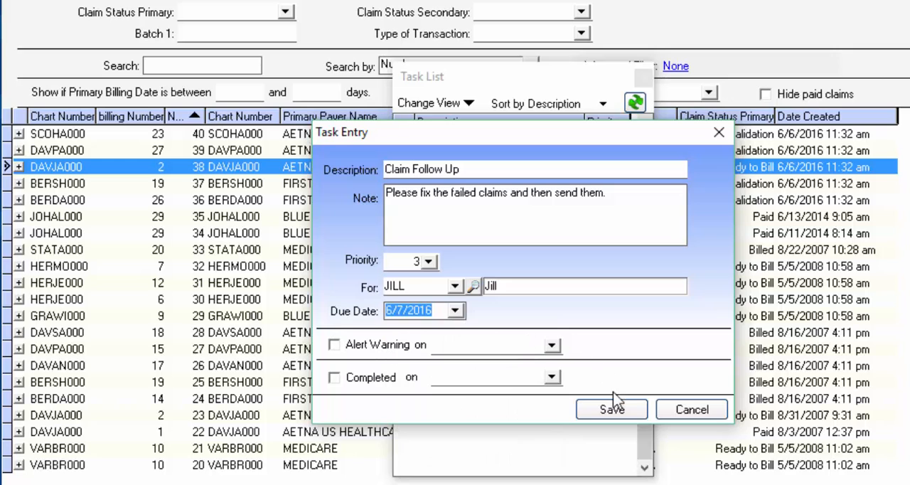
pyautogui.click(622, 410)
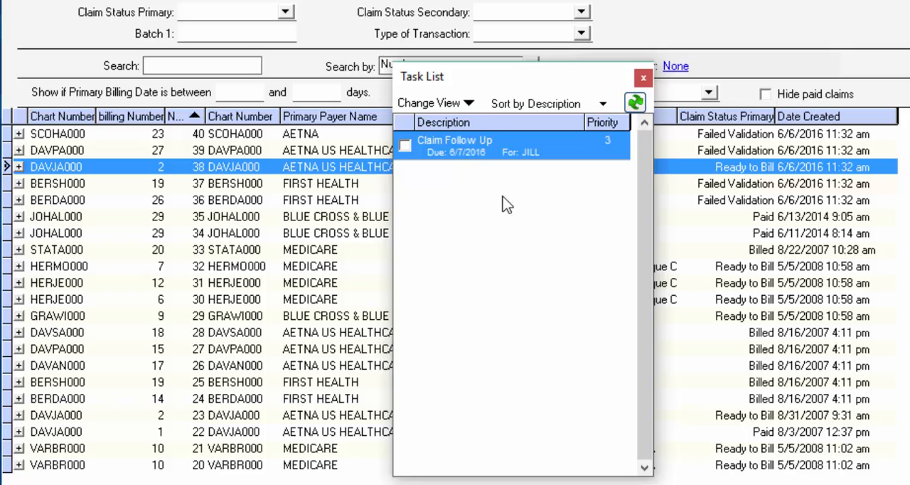
# Review the task list's view filters and the staff choices for whose tasks are shown, and close the list
pyautogui.click(449, 104)
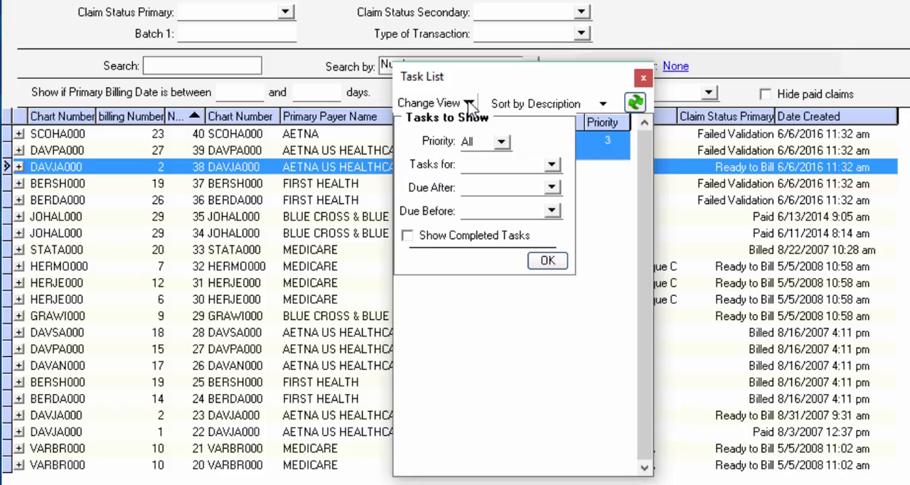
pyautogui.click(527, 166)
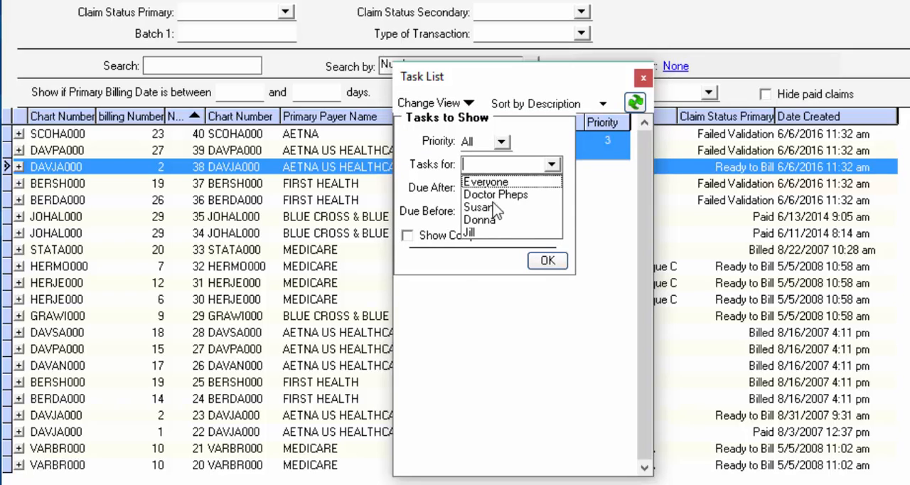
pyautogui.click(643, 78)
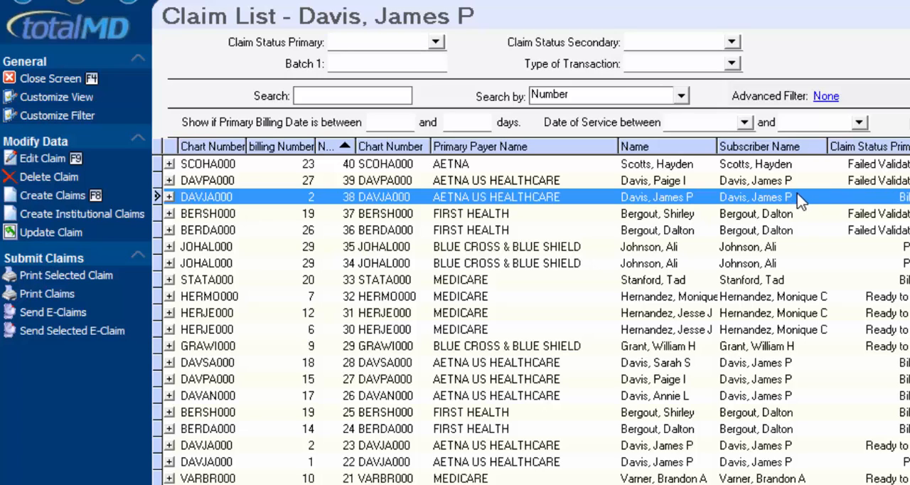
# Open claim 38's billing details to review its billing dates, status and validation history, and close the claim
pyautogui.doubleClick(882, 203)
pyautogui.click(257, 39)
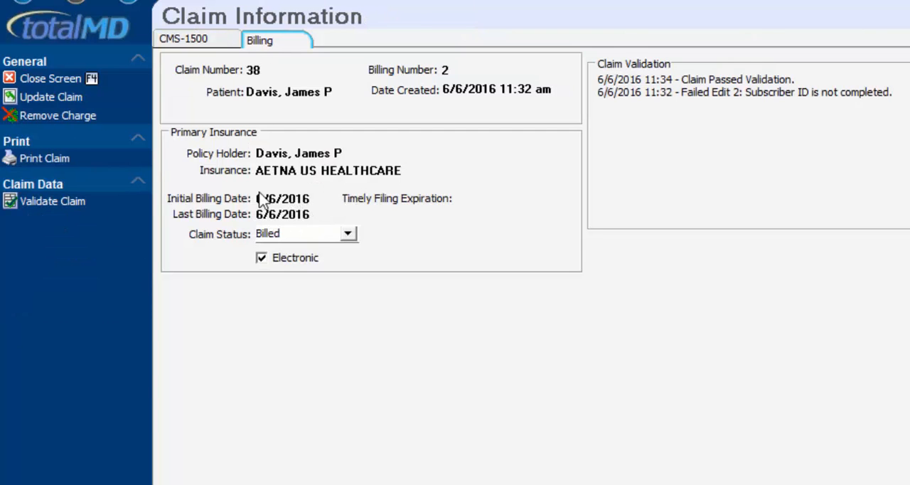
pyautogui.click(54, 71)
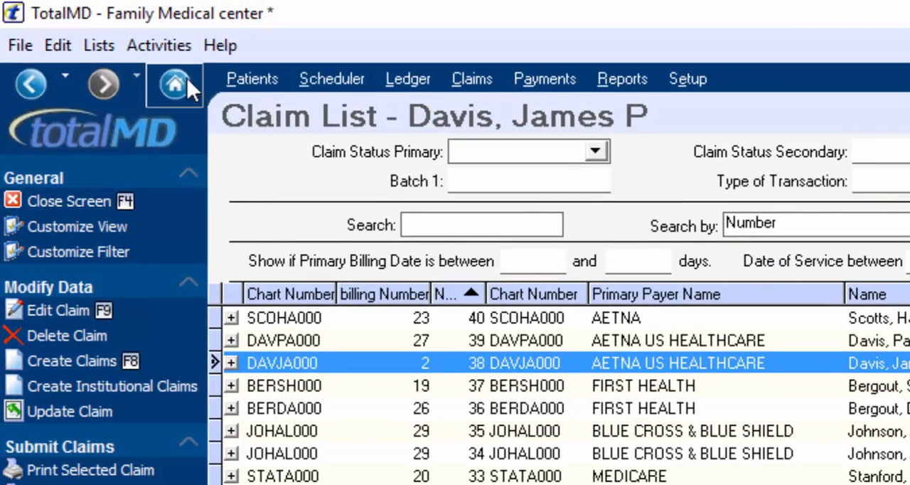
# Apply the remittance file ERAExample.era and decline fixing its unlinked payments immediately
pyautogui.click(159, 45)
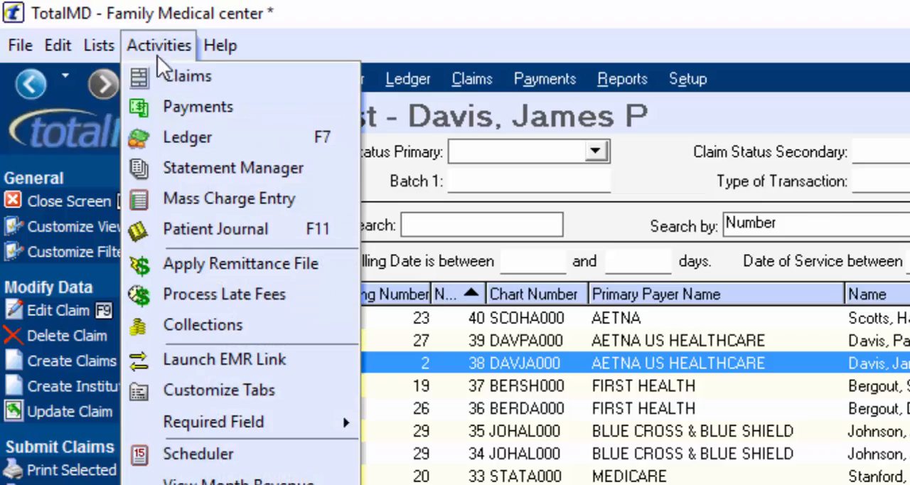
pyautogui.click(206, 268)
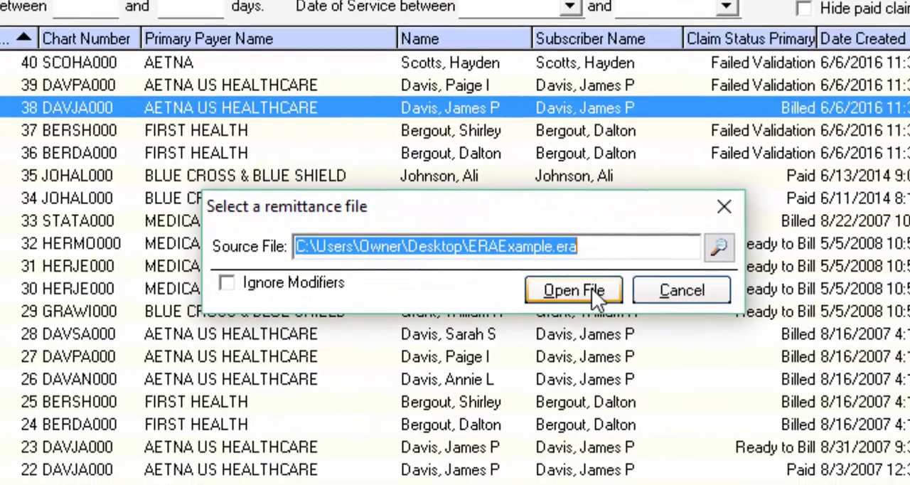
pyautogui.click(591, 288)
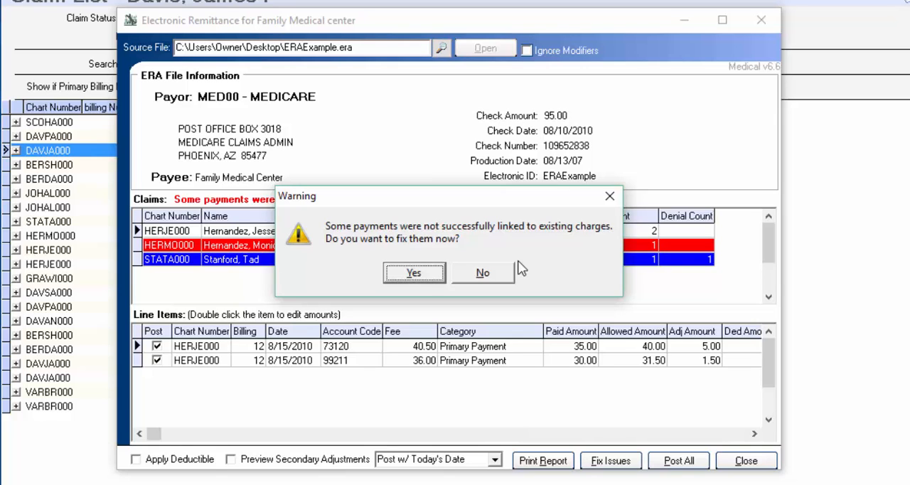
pyautogui.click(482, 274)
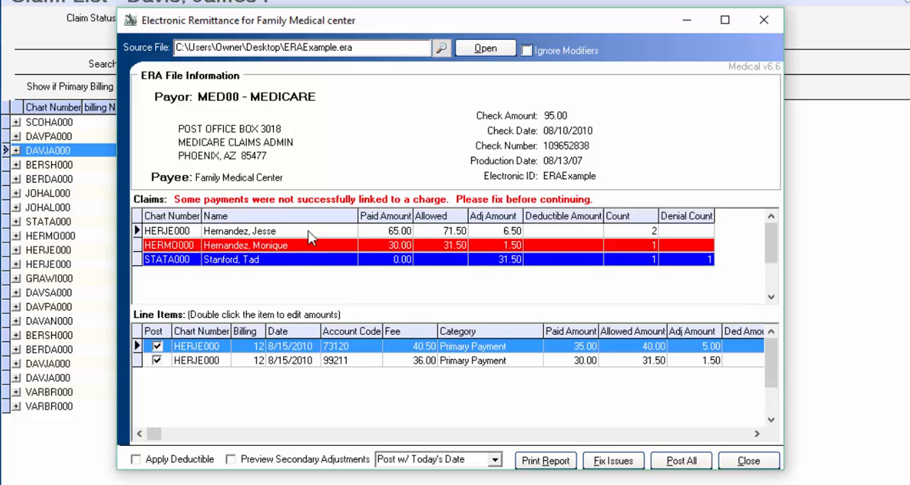
# Examine the line items of the linked, unlinked and denied claims in the Medicare remittance
pyautogui.click(308, 230)
pyautogui.click(302, 245)
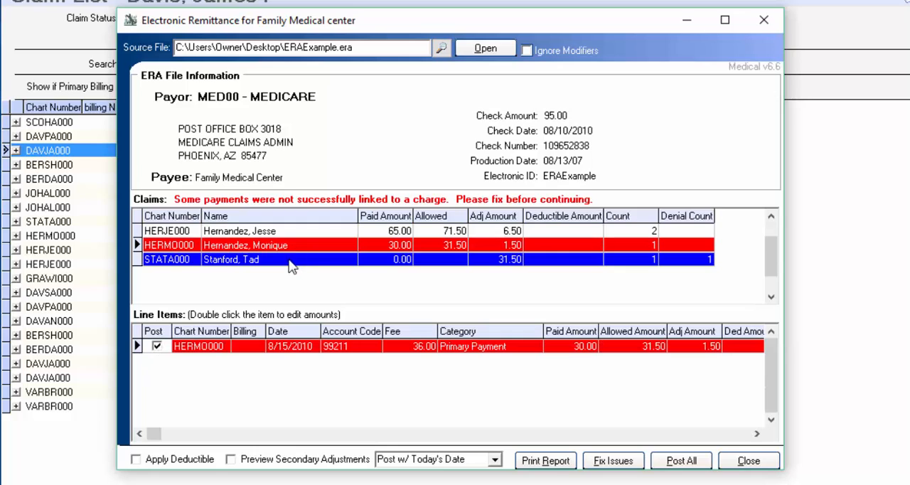
pyautogui.click(290, 260)
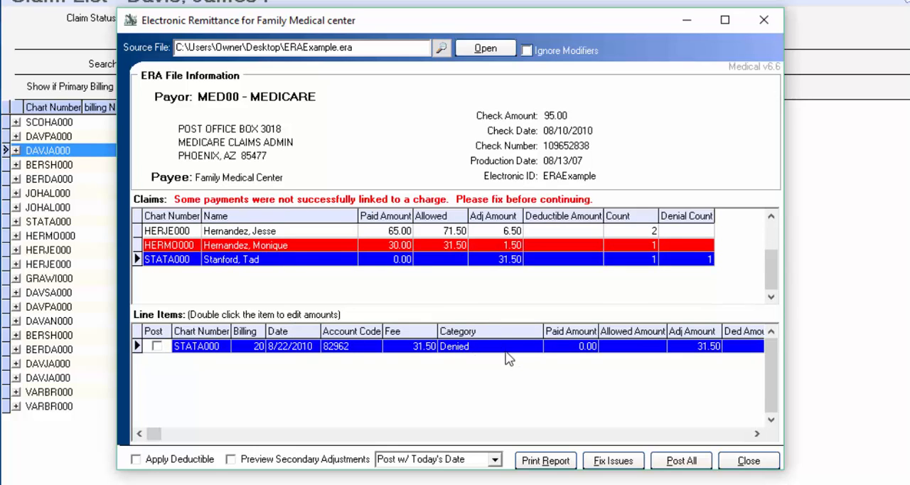
# Fix the remittance issue by linking the unmatched 99211 payment to the 8/15/2010 charge 99212 on claim 32
pyautogui.click(613, 462)
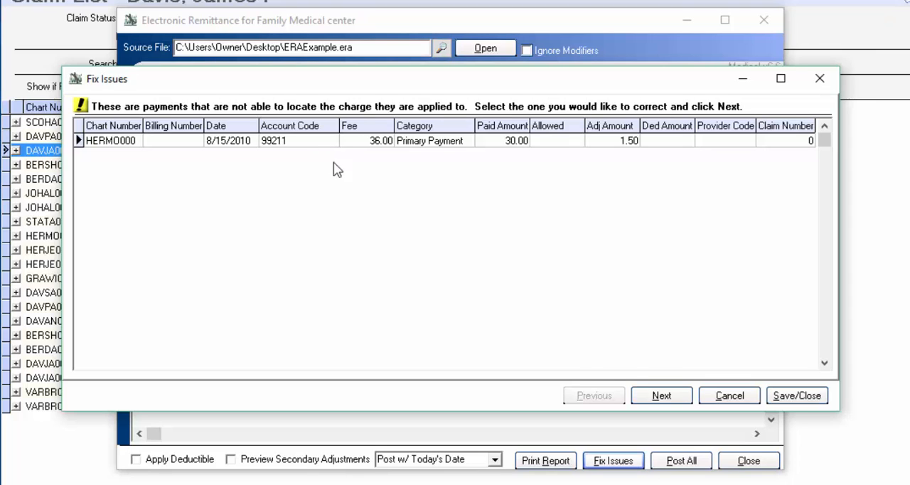
pyautogui.click(661, 395)
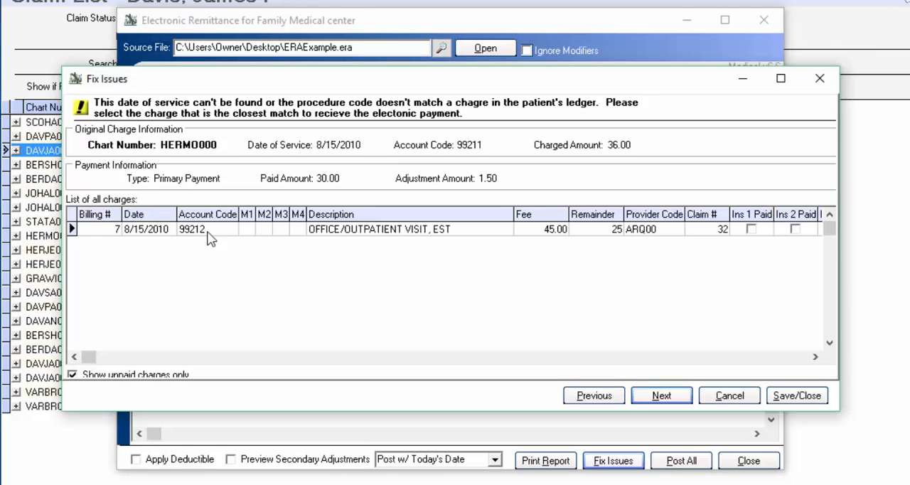
pyautogui.click(659, 403)
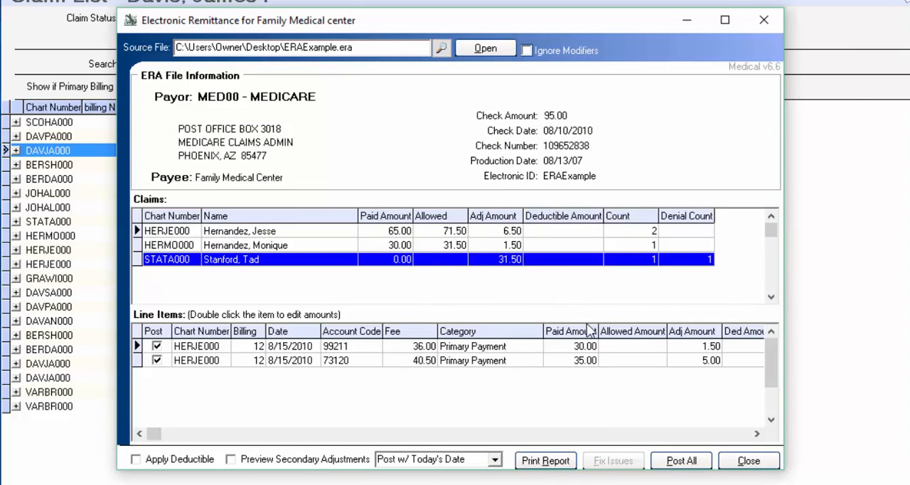
# Review the 99211 line item's adjustment reason and rejection note choices, and close its details without changes
pyautogui.doubleClick(695, 348)
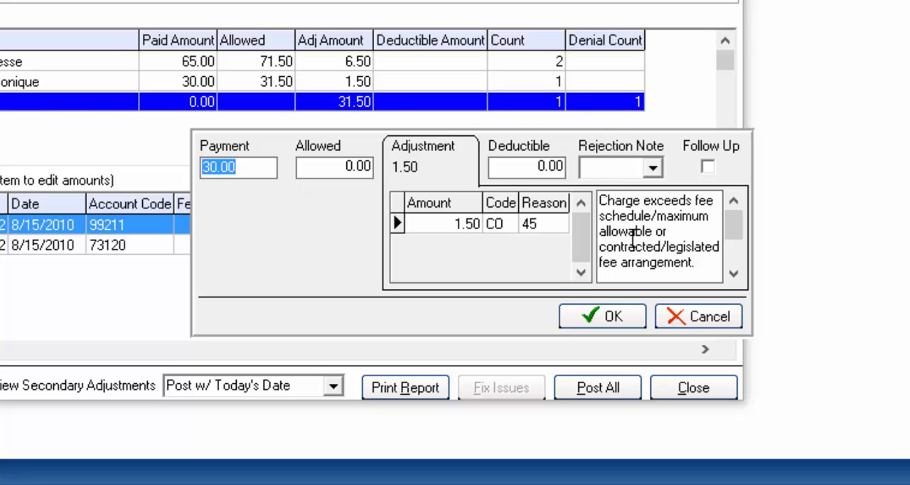
pyautogui.click(653, 168)
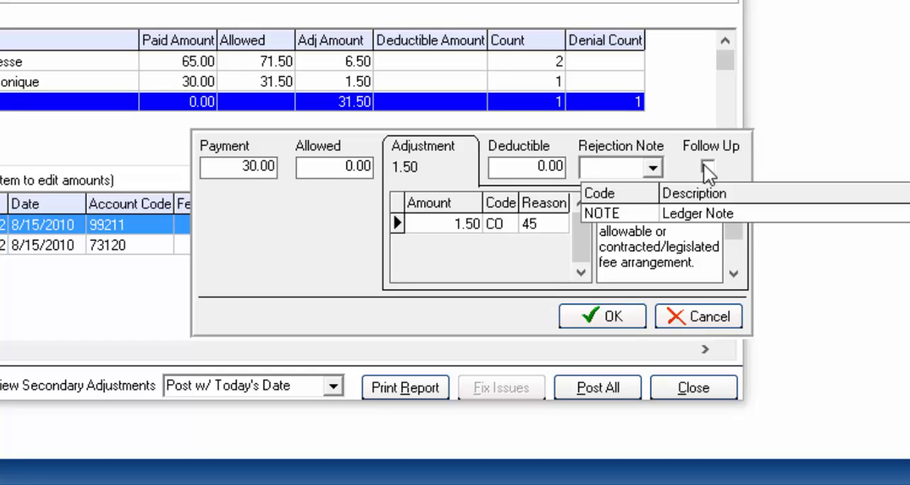
pyautogui.click(709, 307)
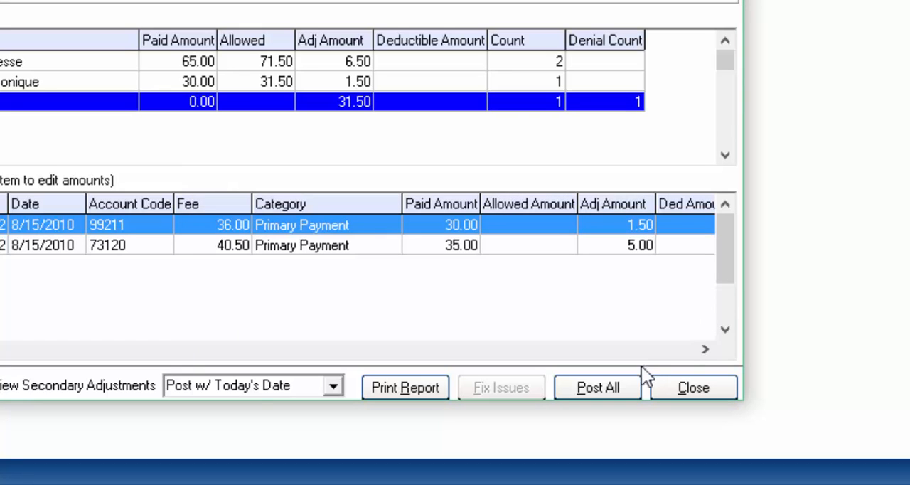
# Mark the denied 82962 line item for posting and post all remittance payments with today's date
pyautogui.click(334, 385)
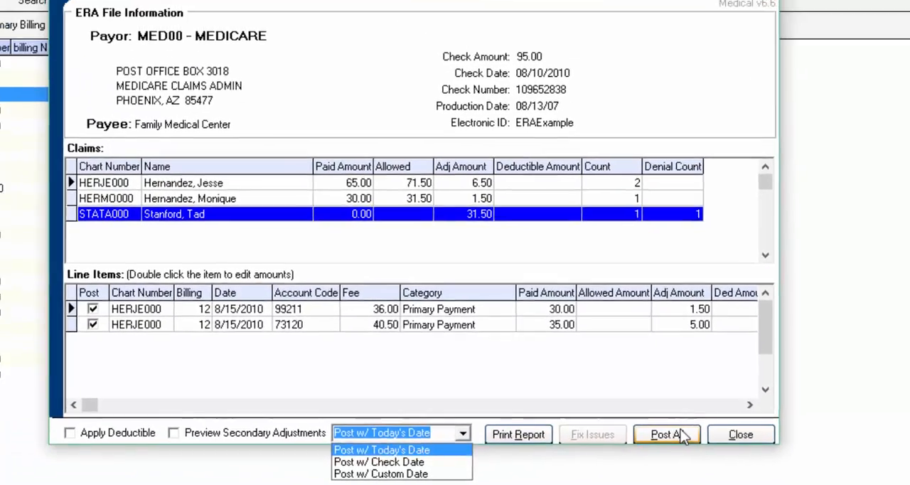
pyautogui.click(548, 391)
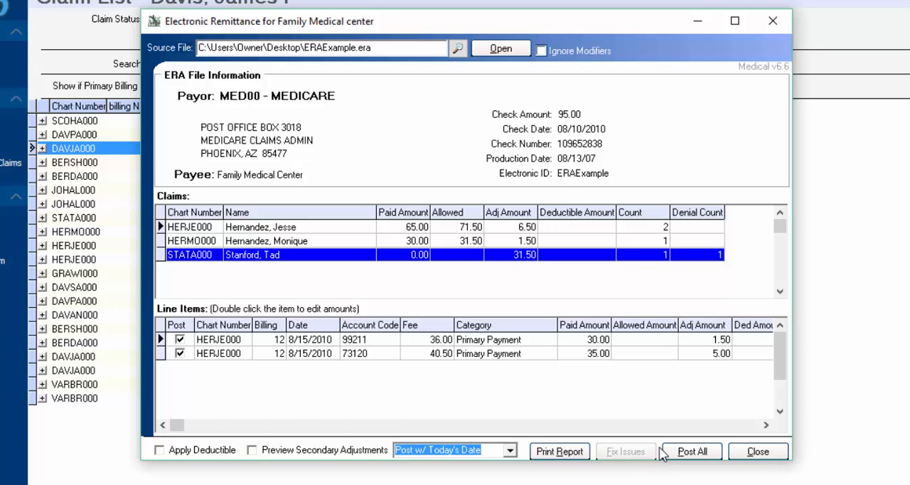
pyautogui.click(681, 452)
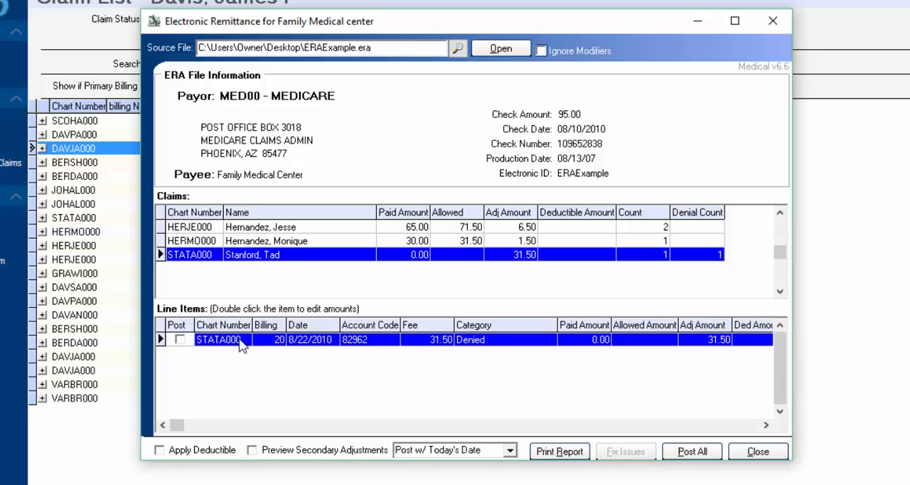
pyautogui.click(181, 341)
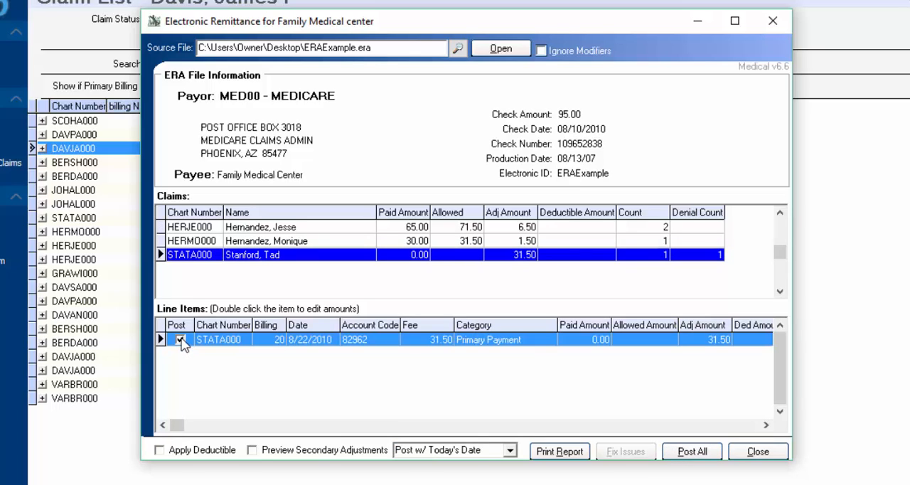
pyautogui.click(690, 451)
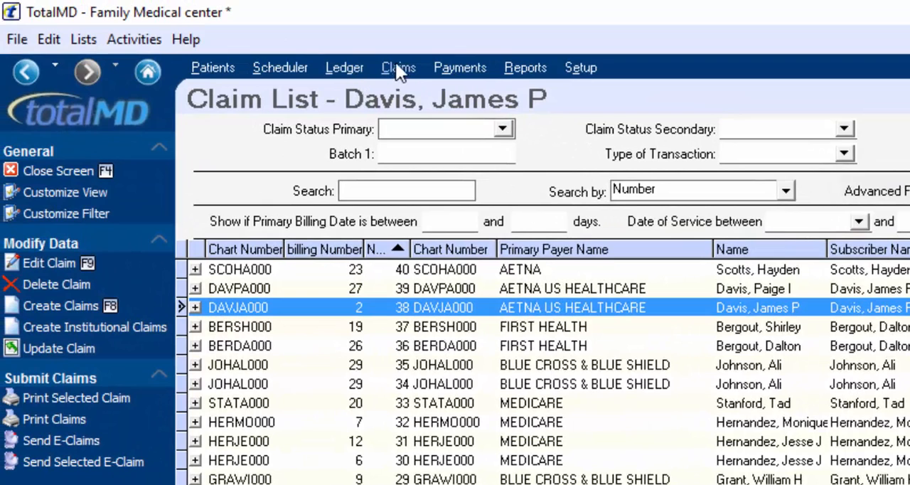
# Start a new batch payment of type Insurance for insurance code AET00, AETNA US HEALTHCARE
pyautogui.click(463, 67)
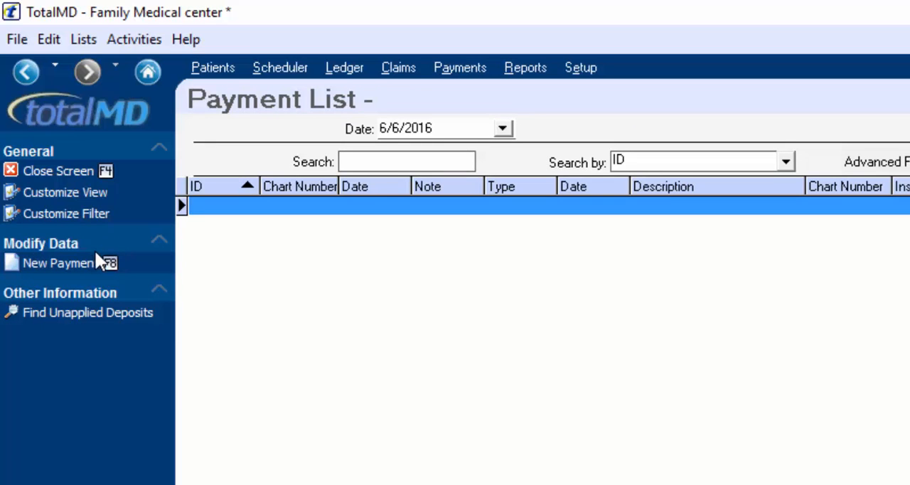
pyautogui.click(80, 261)
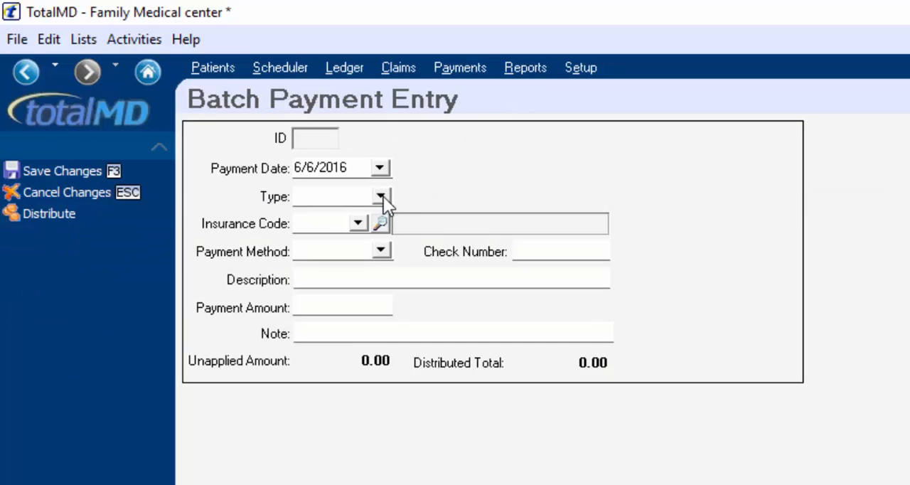
pyautogui.click(377, 198)
pyautogui.click(353, 230)
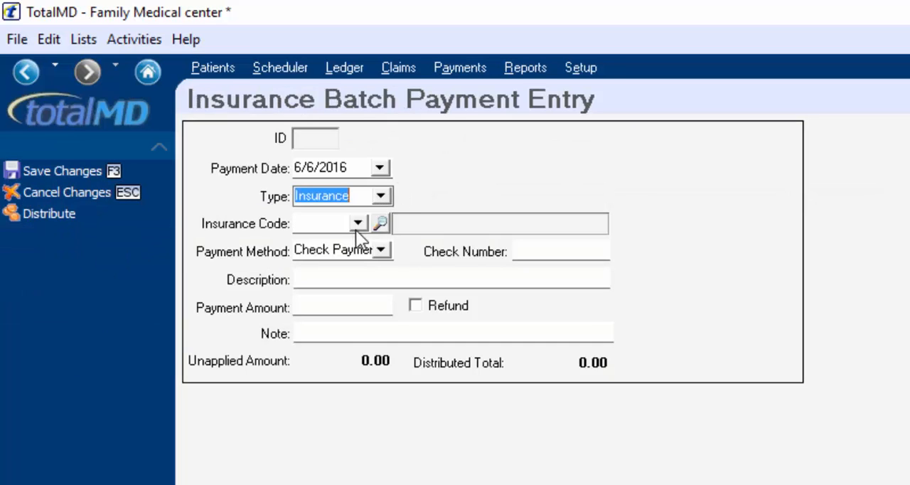
pyautogui.click(362, 223)
pyautogui.click(377, 247)
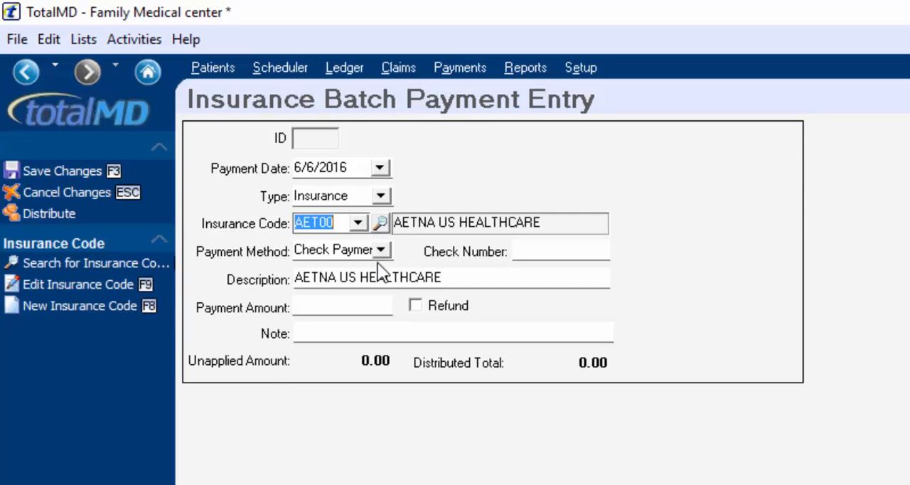
# Set the insurance payment's check number to 5816384 and its amount to 212
pyautogui.click(534, 253)
pyautogui.write('5816384')
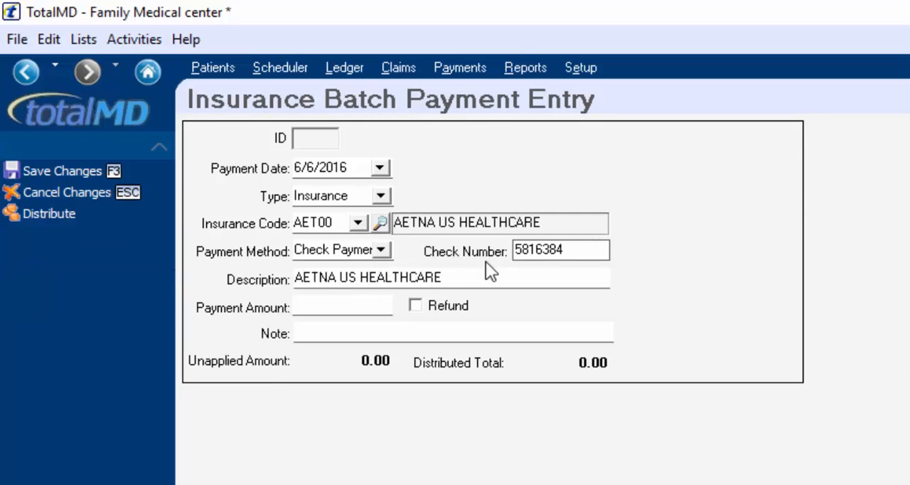
pyautogui.click(298, 307)
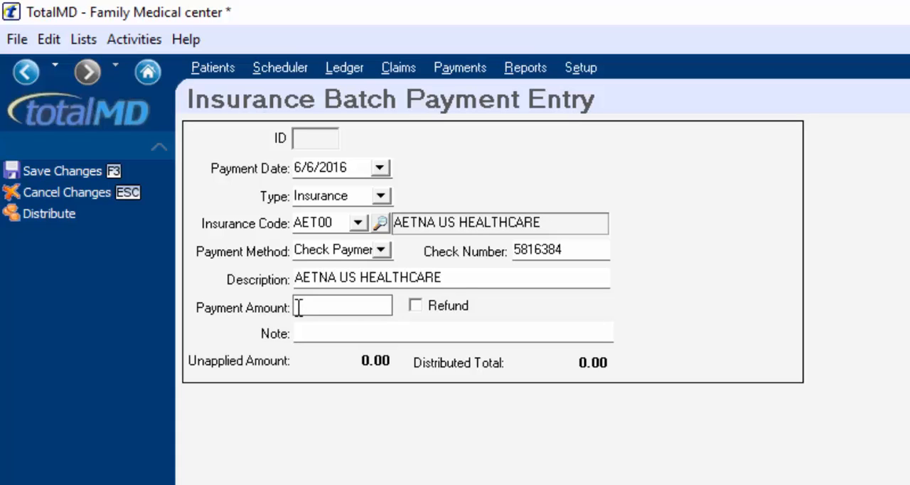
pyautogui.write('212')
# Distribute the insurance payment and choose the patient with claim 38 for EOB entry
pyautogui.click(49, 213)
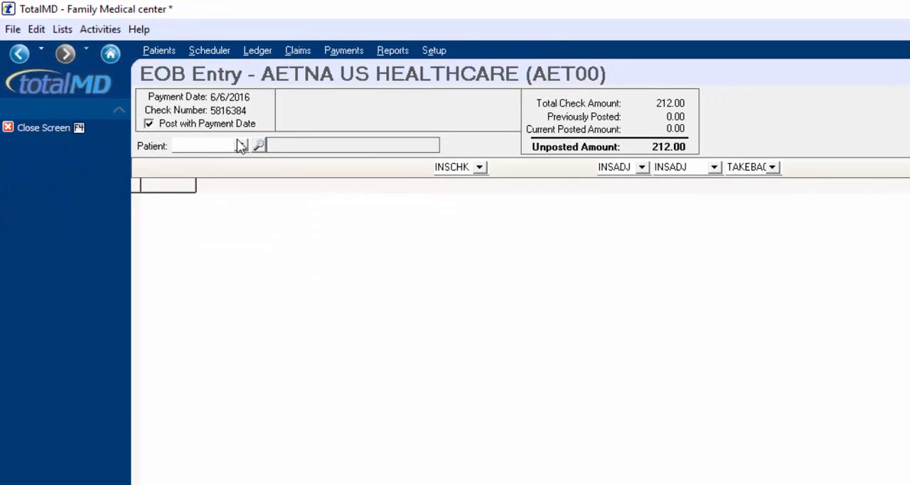
pyautogui.click(243, 144)
pyautogui.click(252, 214)
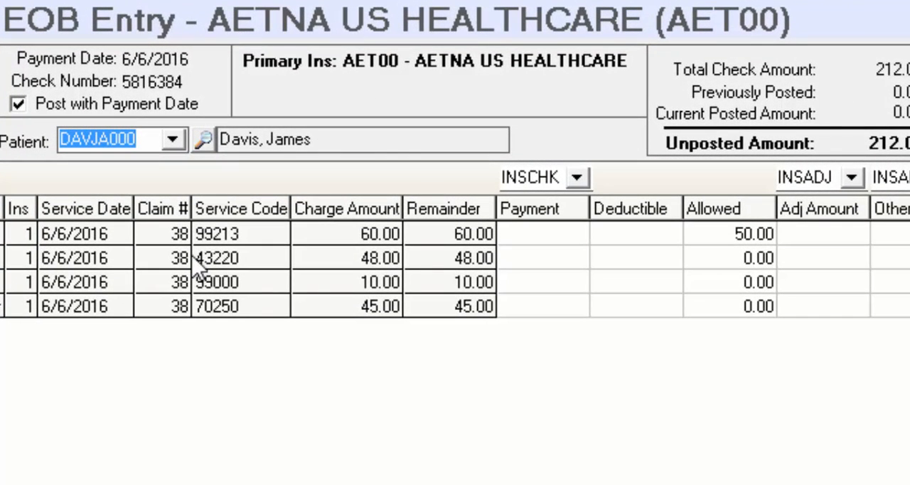
# Enter a payment of 35 for the 99213 charge and accept the 10.00 insurance adjustment
pyautogui.click(544, 231)
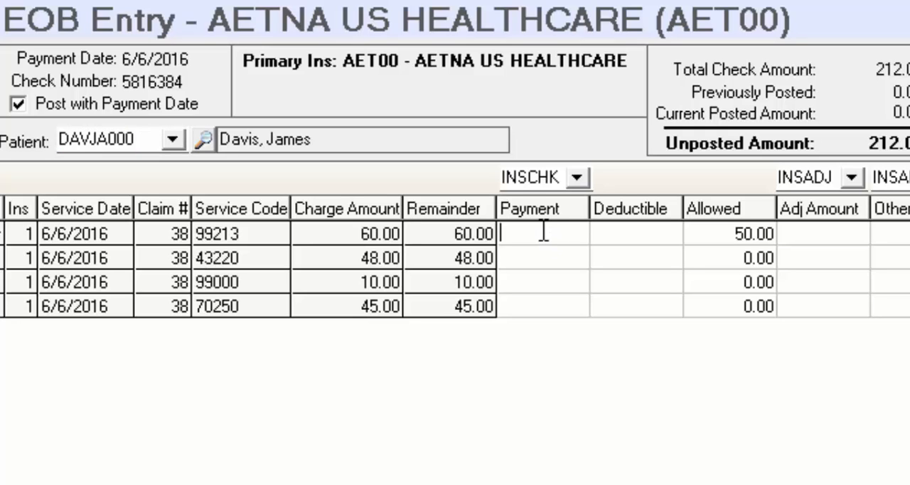
pyautogui.write('35')
pyautogui.press('Tab')
pyautogui.press('Tab')
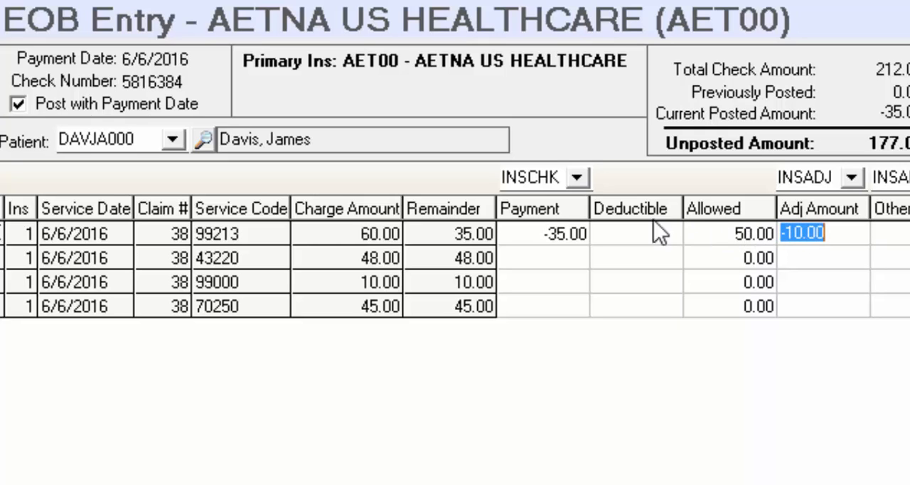
pyautogui.press('Tab')
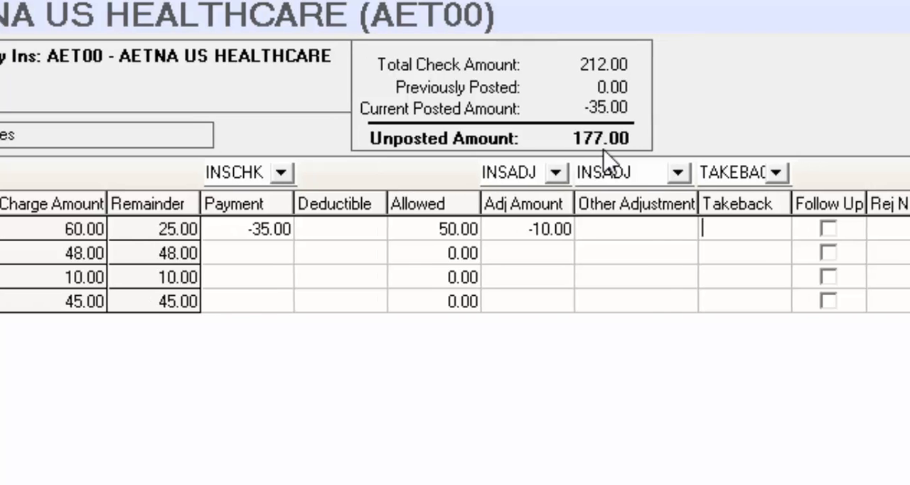
# Open the rejection note choices for the 99213 charge
pyautogui.press('Tab')
pyautogui.press('Tab')
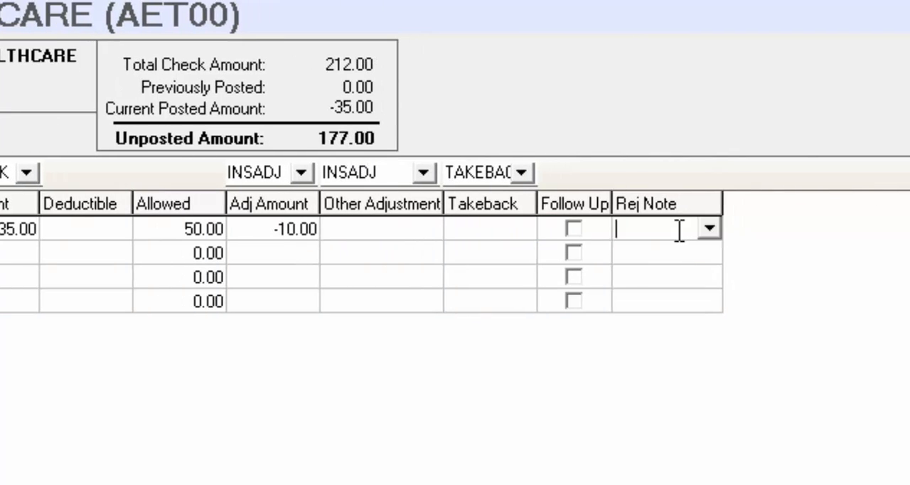
pyautogui.click(708, 229)
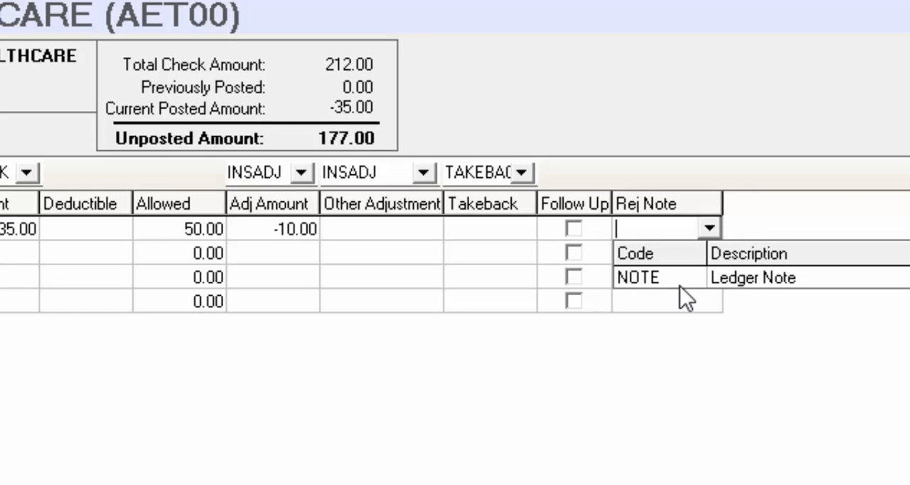
# Enter insurance payments of 30 for charge 43220, 8 for 99000 and 40 for 70250, and post the payments
pyautogui.rightClick(669, 229)
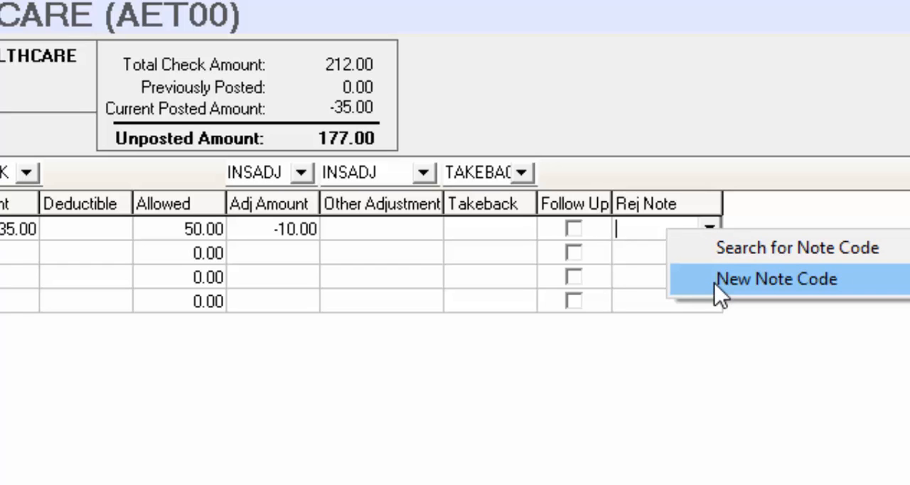
pyautogui.click(243, 251)
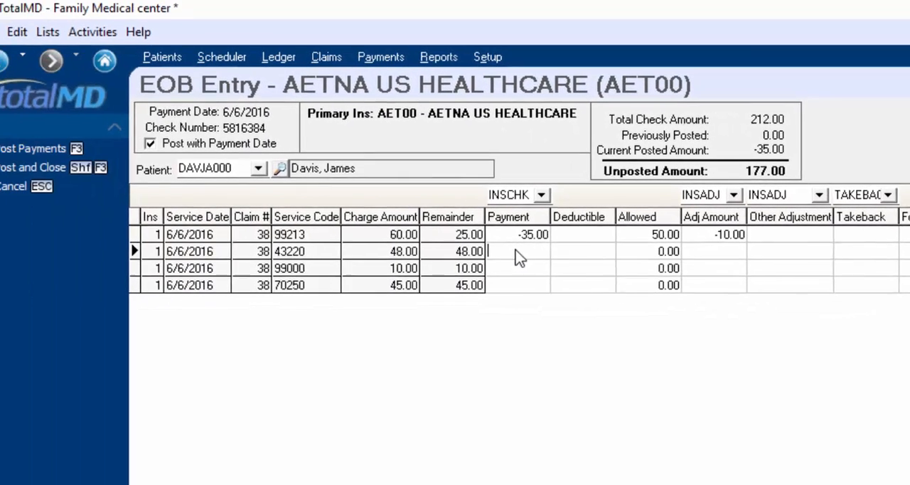
pyautogui.write('-30')
pyautogui.press('Tab')
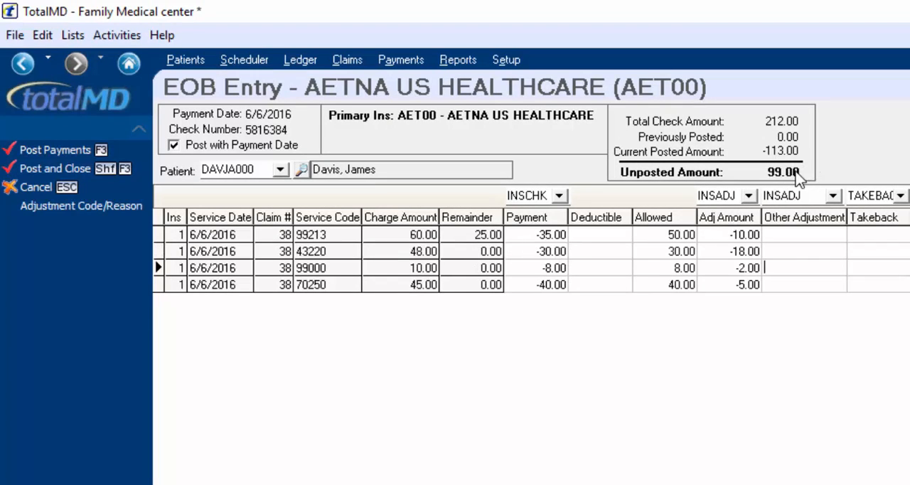
pyautogui.click(60, 150)
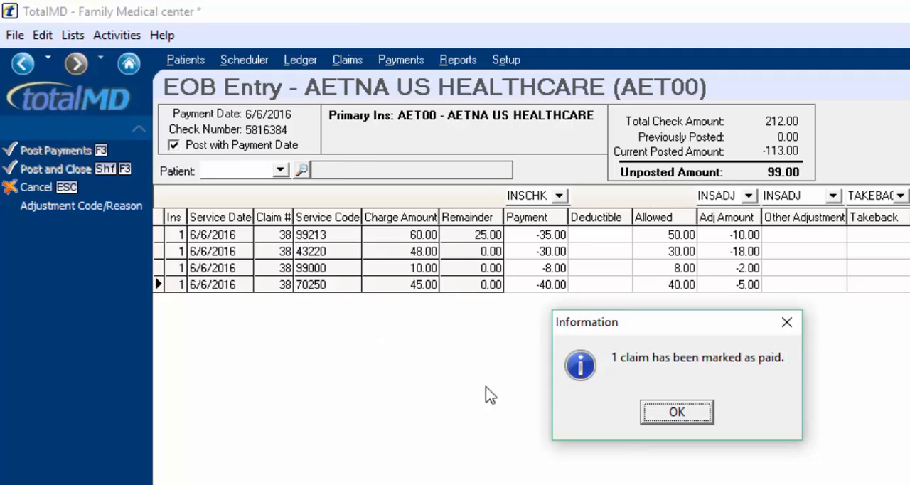
pyautogui.click(687, 412)
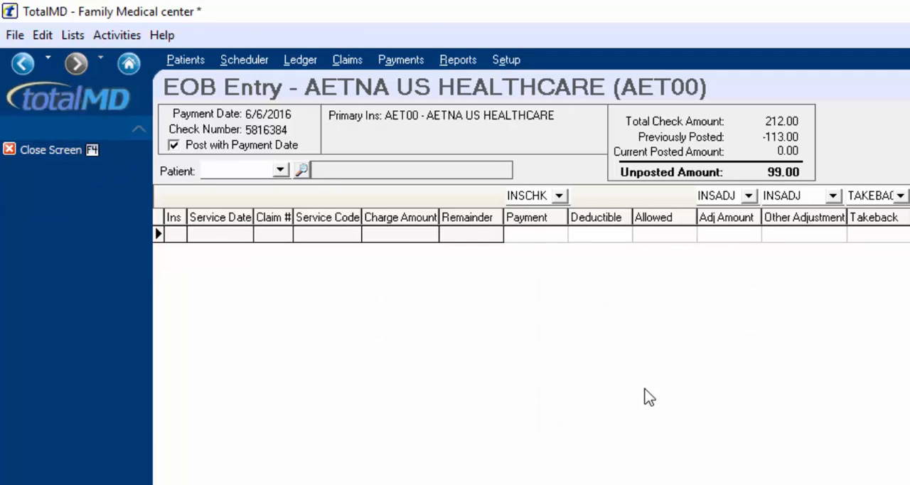
# Open the claim list and expand claim 38 to check its status and charge lines
pyautogui.click(282, 171)
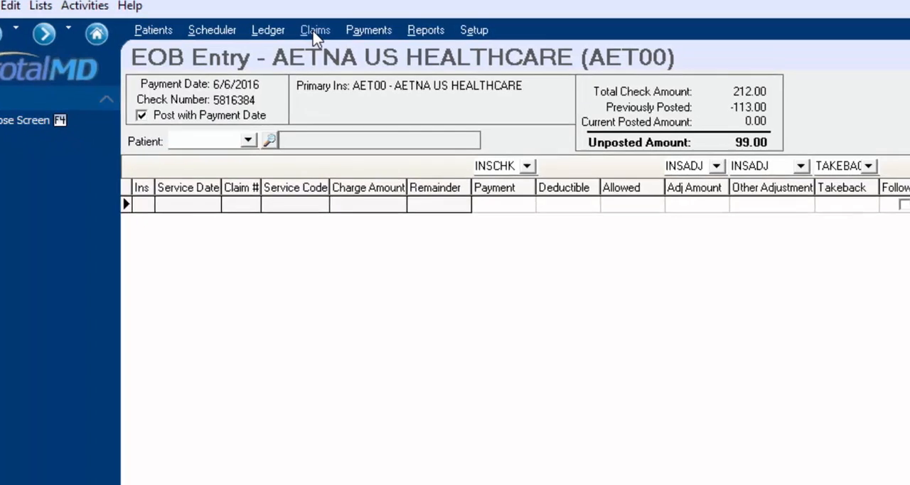
pyautogui.click(347, 61)
pyautogui.click(111, 176)
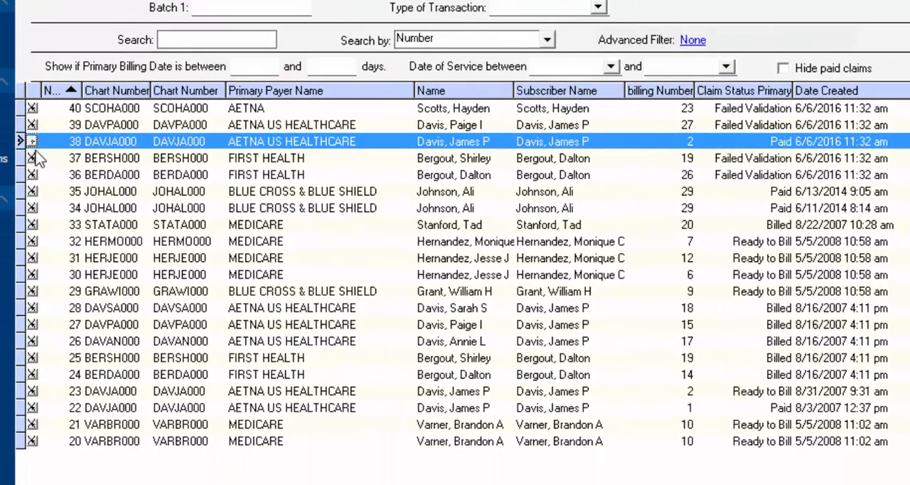
pyautogui.click(32, 142)
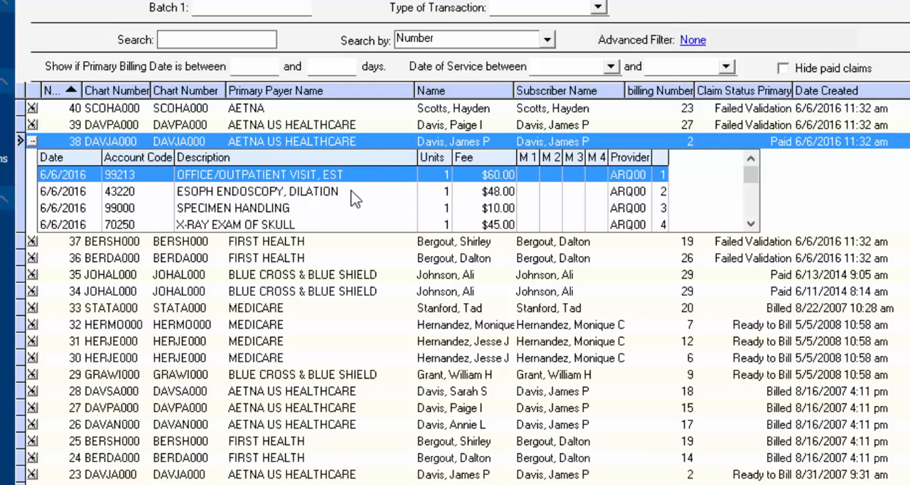
pyautogui.rightClick(299, 197)
pyautogui.click(340, 227)
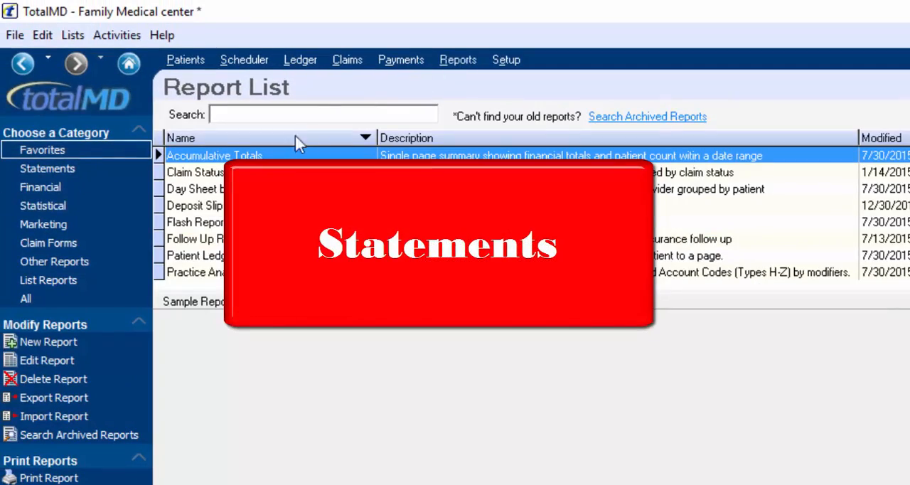
# Preview the Family Responsible Statement Detail CC report without search filters and review its charges, insurance payments and balances
pyautogui.click(58, 171)
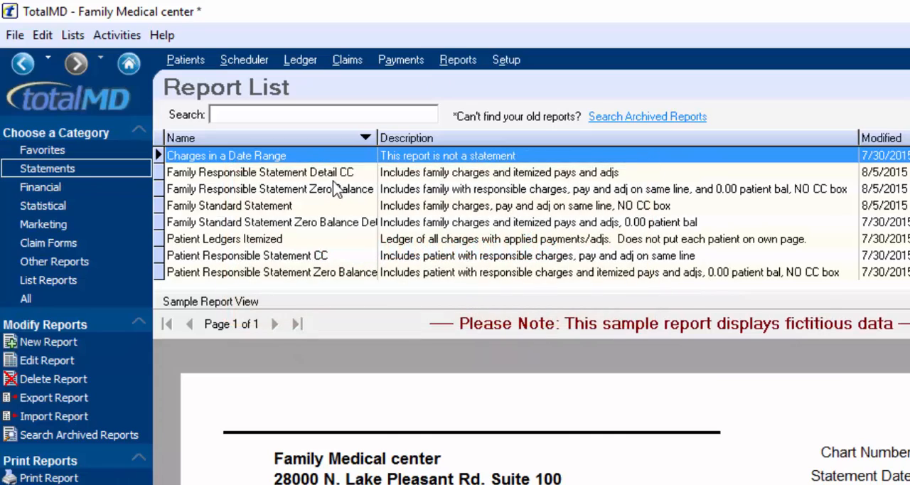
pyautogui.doubleClick(334, 176)
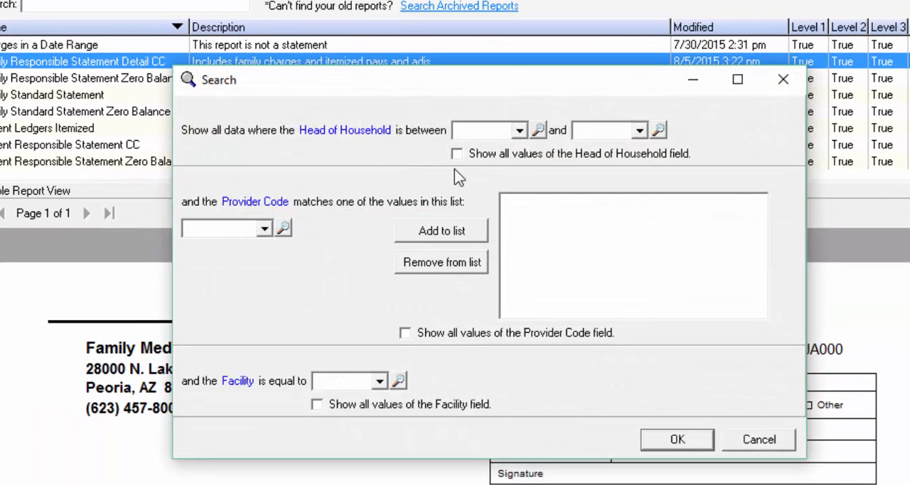
pyautogui.click(678, 441)
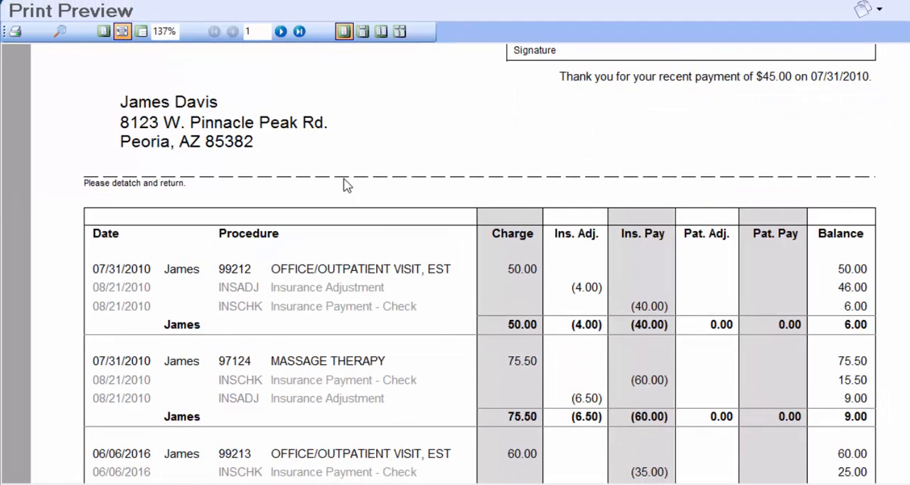
pyautogui.scroll(-6, 347, 185)
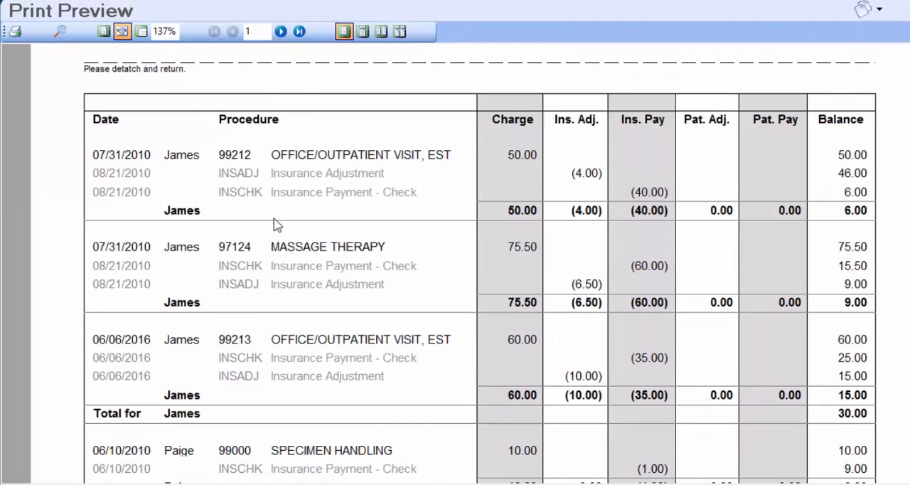
pyautogui.scroll(-3, 187, 336)
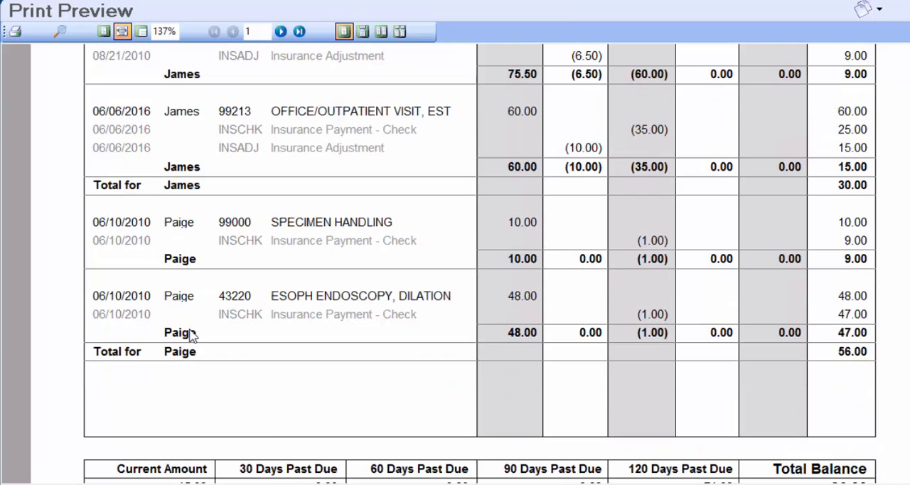
pyautogui.scroll(6, 214, 282)
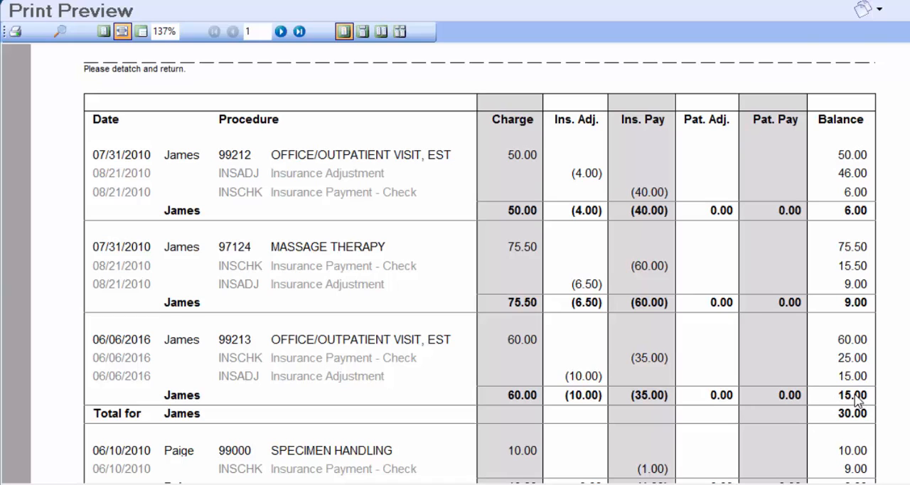
pyautogui.scroll(-3, 768, 315)
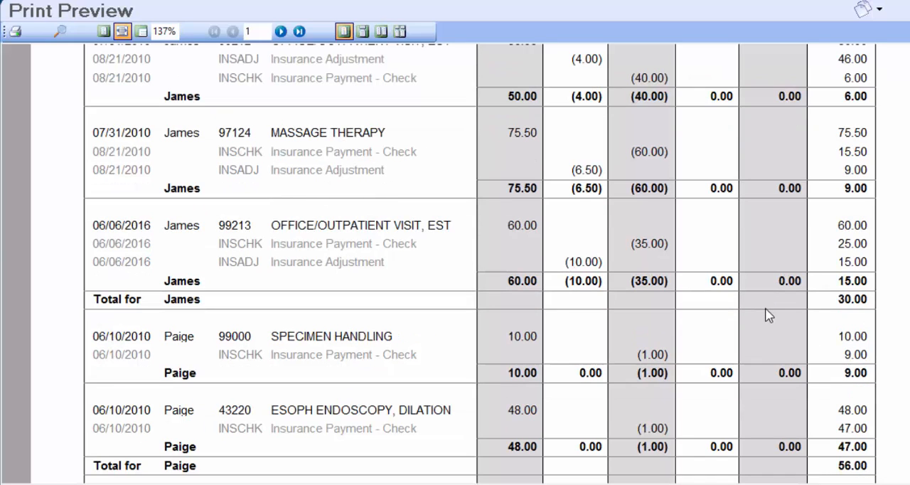
# Print all statement pages to Report.pdf as a PDF file, mark the printed transactions as billed, and close the preview
pyautogui.hotkey('ctrl', 'p')
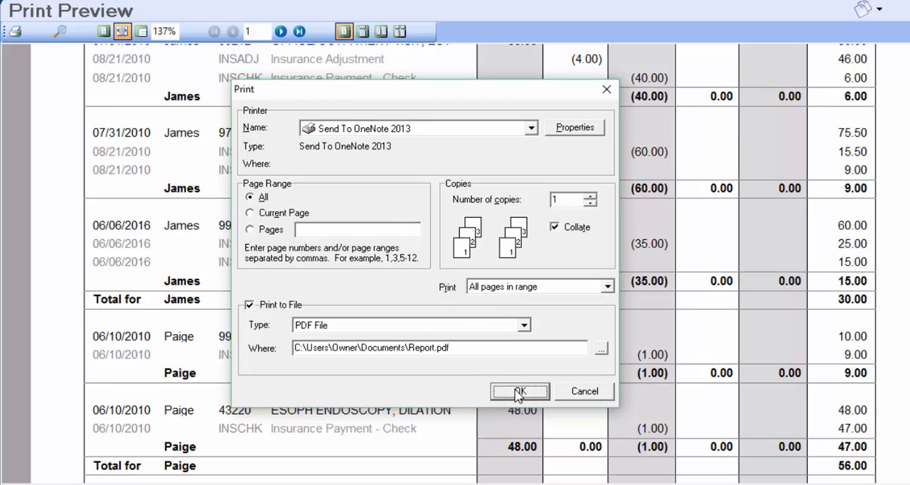
pyautogui.click(576, 448)
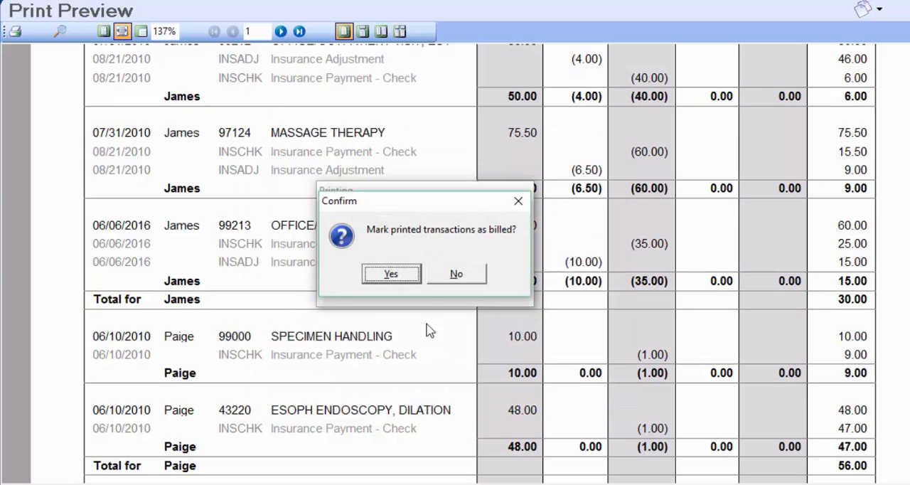
pyautogui.click(390, 276)
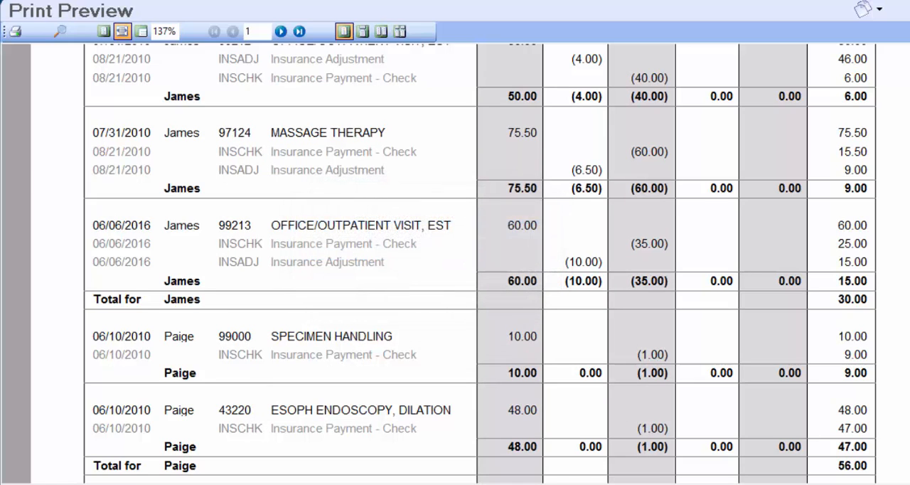
pyautogui.press('Escape')
pyautogui.press('Escape')
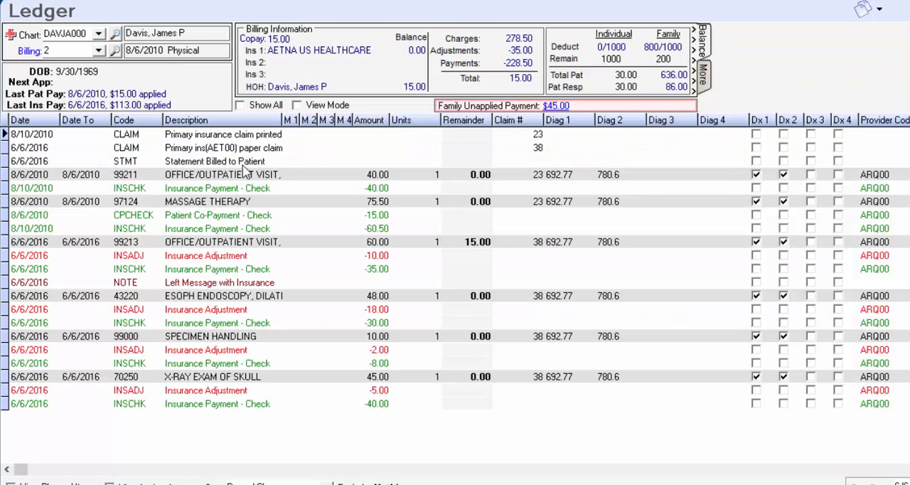
# Examine the claim and statement entries in the patient's ledger, and switch to the 7/31/2010 Sunburn billing
pyautogui.click(232, 148)
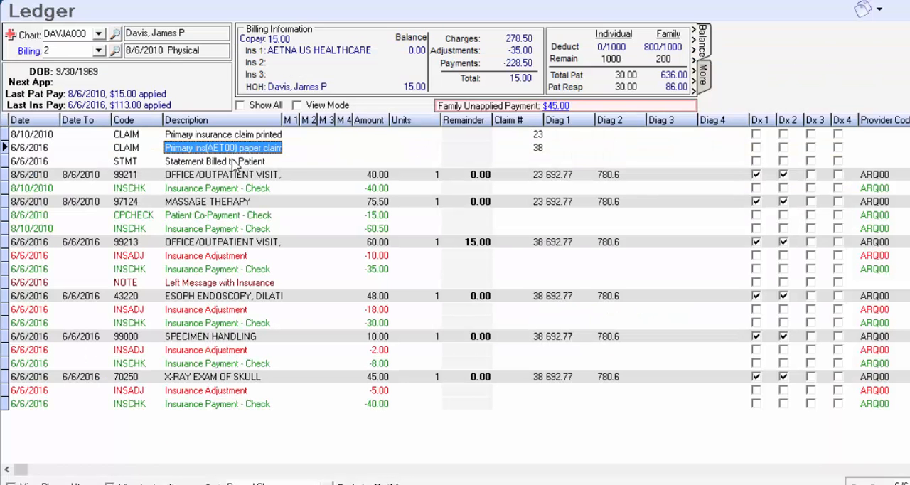
pyautogui.click(235, 162)
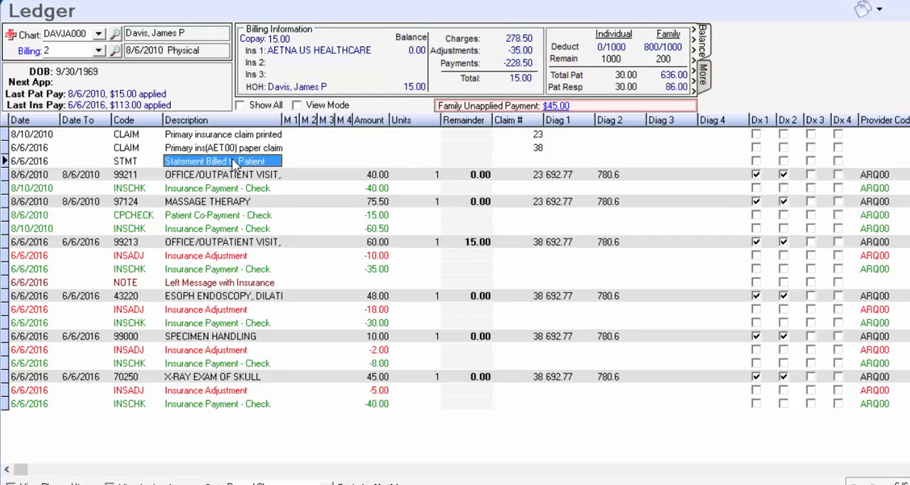
pyautogui.doubleClick(235, 162)
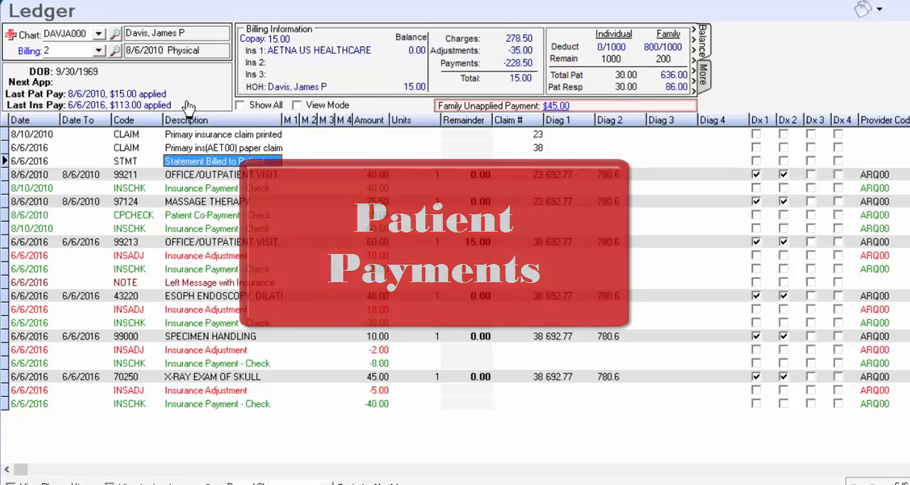
pyautogui.click(99, 51)
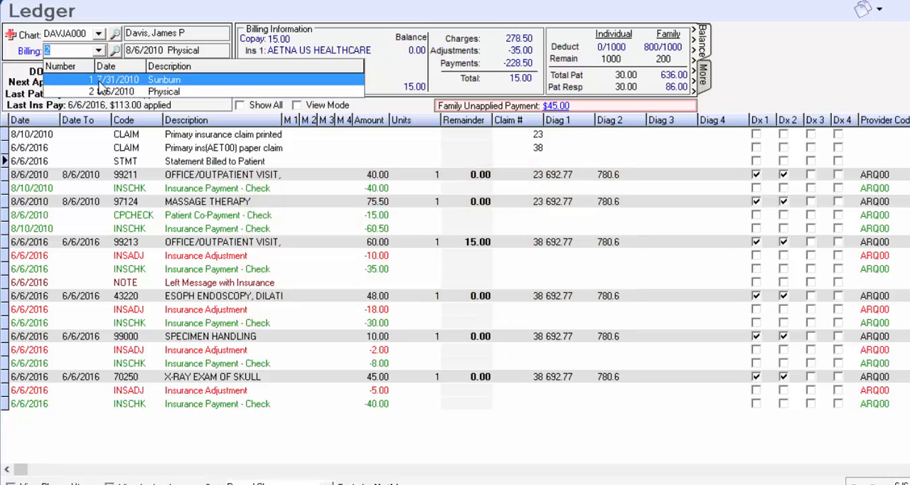
pyautogui.click(106, 79)
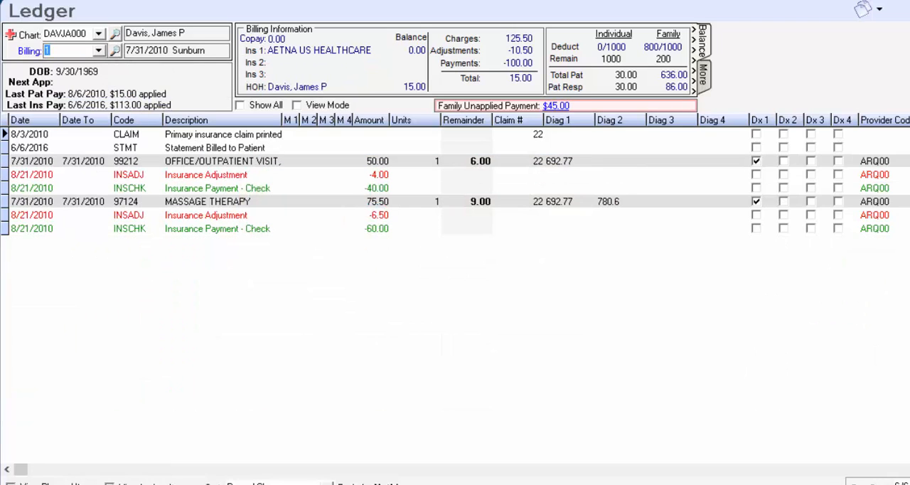
# Set up a patient payment with code PATCHK, check number 35814 and an amount of 15
pyautogui.click(149, 87)
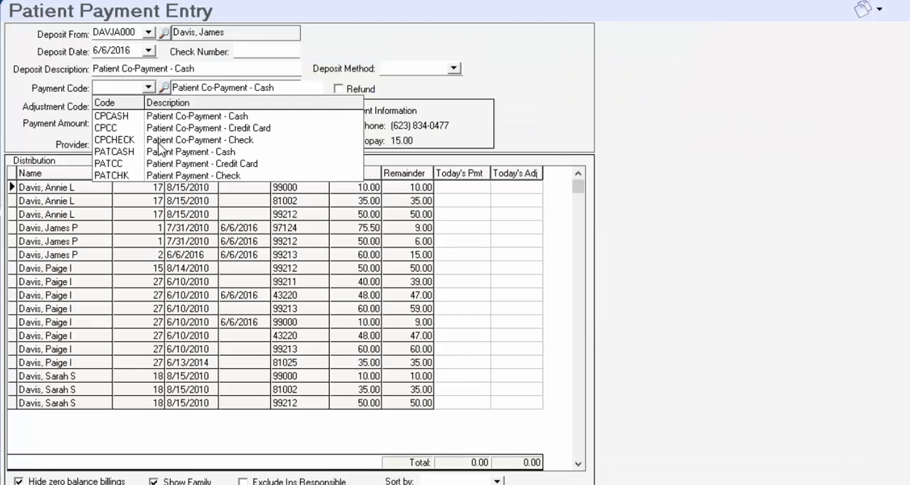
pyautogui.click(157, 175)
pyautogui.write('35814')
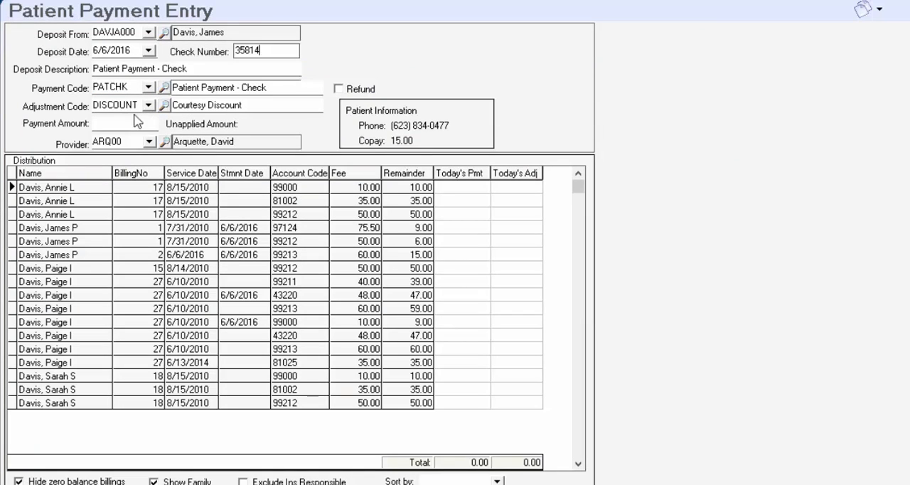
pyautogui.click(122, 123)
pyautogui.write('15')
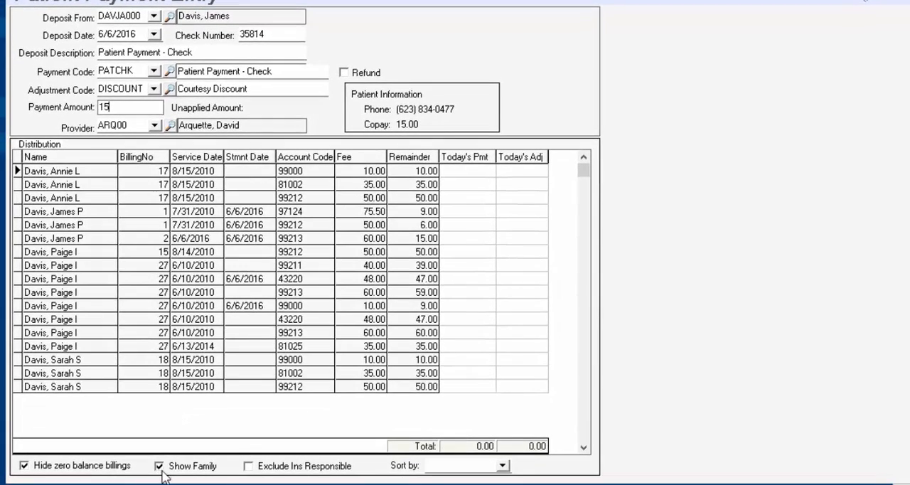
# Hide family charges, exclude insurance-responsible ones, apply 15 to the 99213 charge of 6/6/2016, and save the payment
pyautogui.click(157, 470)
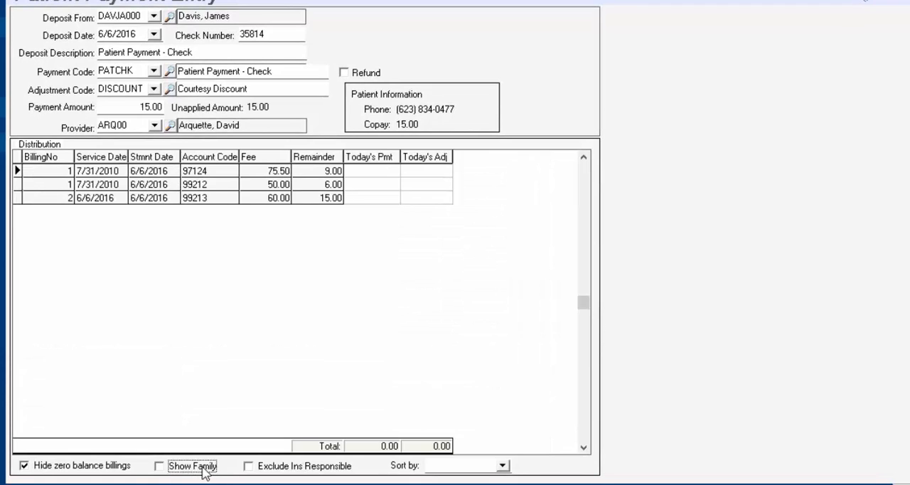
pyautogui.click(248, 469)
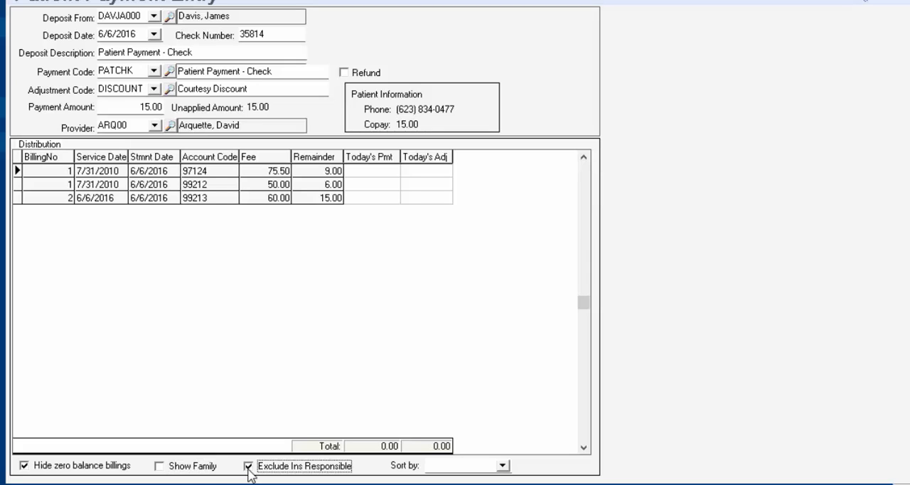
pyautogui.click(373, 199)
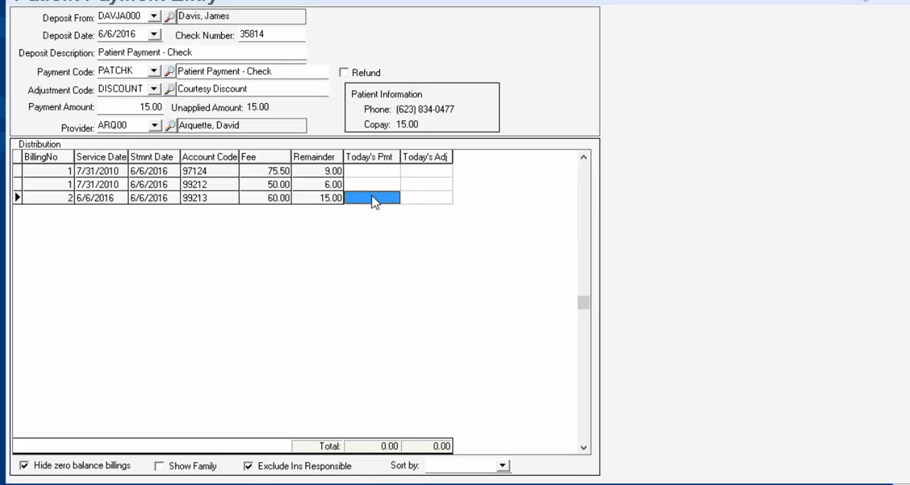
pyautogui.write('15')
pyautogui.press('F3')
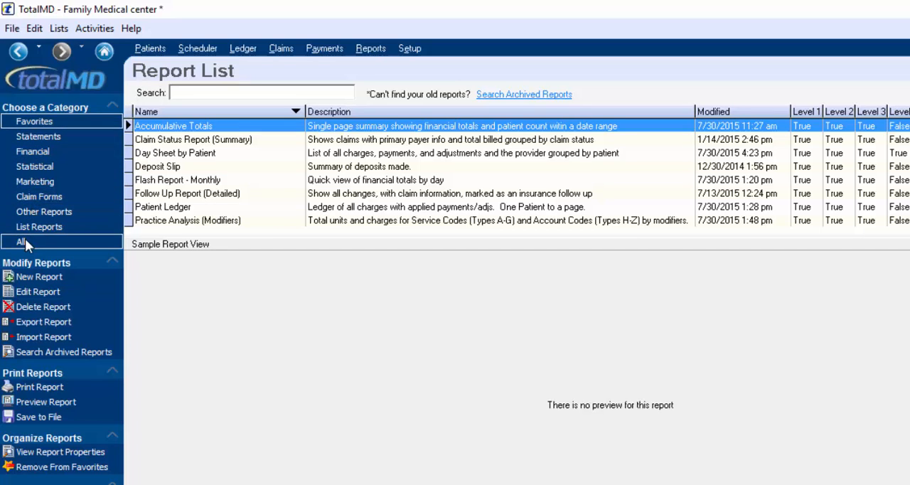
# View the Claim Status Report (Summary) sample and search the report list for "provider"
pyautogui.click(163, 142)
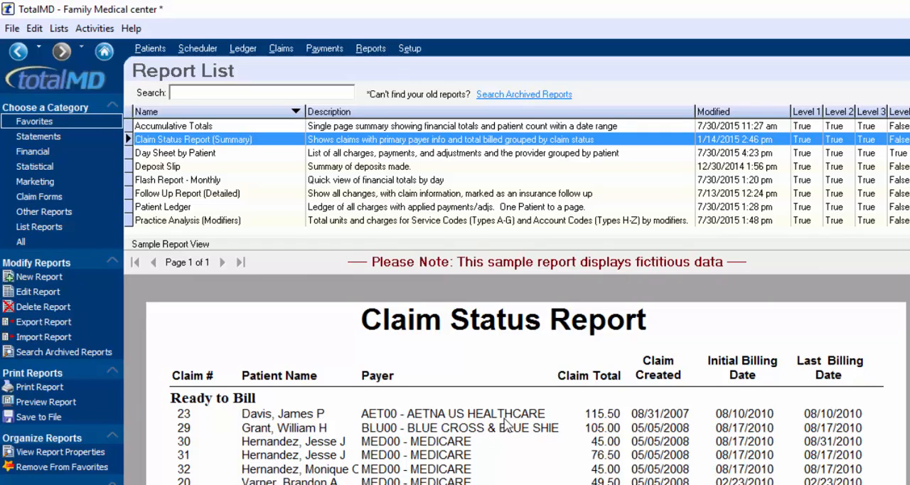
pyautogui.click(267, 94)
pyautogui.write('provider')
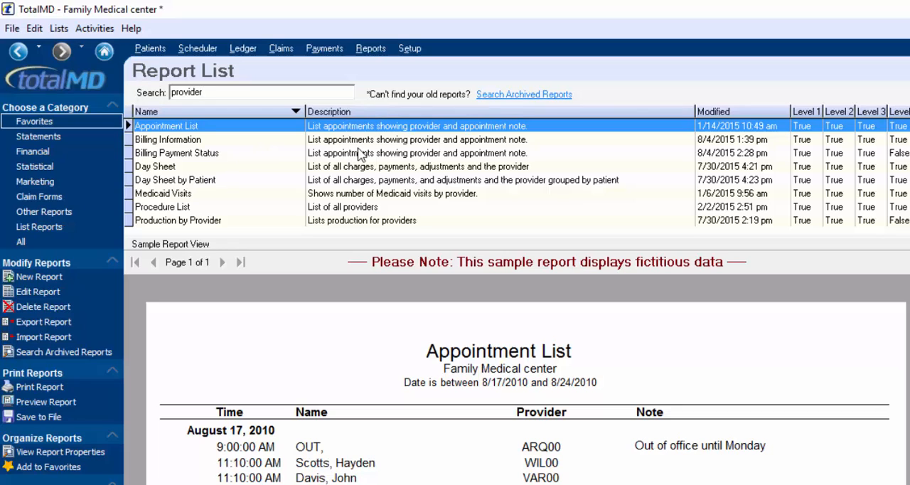
# Add the Provider Financial Report to the favorite reports
pyautogui.scroll(-1, 359, 153)
pyautogui.click(186, 180)
pyautogui.rightClick(186, 180)
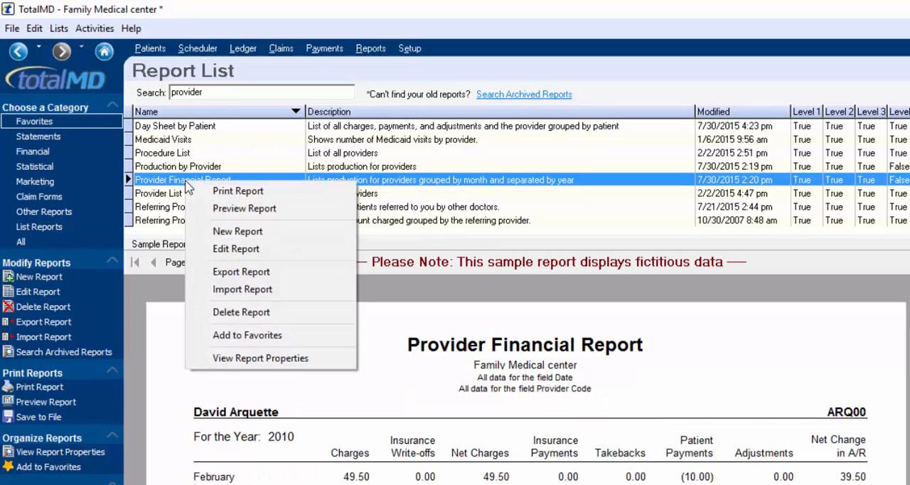
pyautogui.click(231, 337)
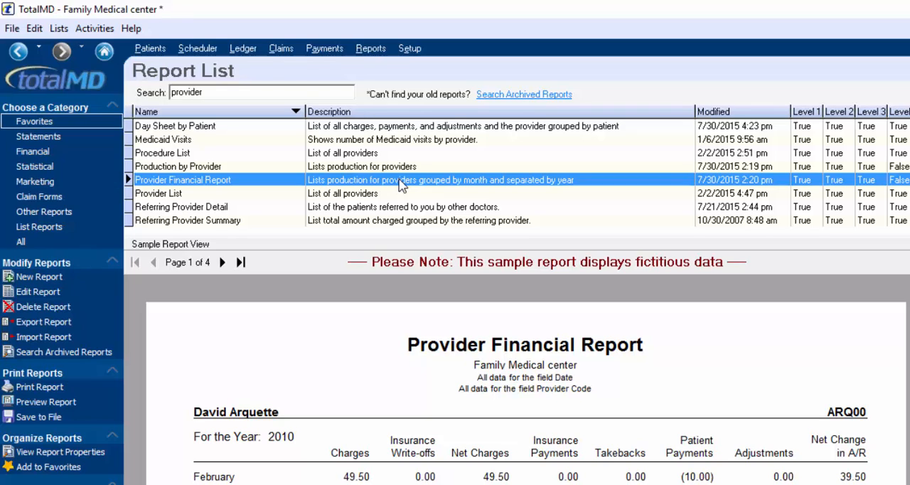
# Browse the importable report files in the Additional folder, and leave the import without choosing a report
pyautogui.click(51, 336)
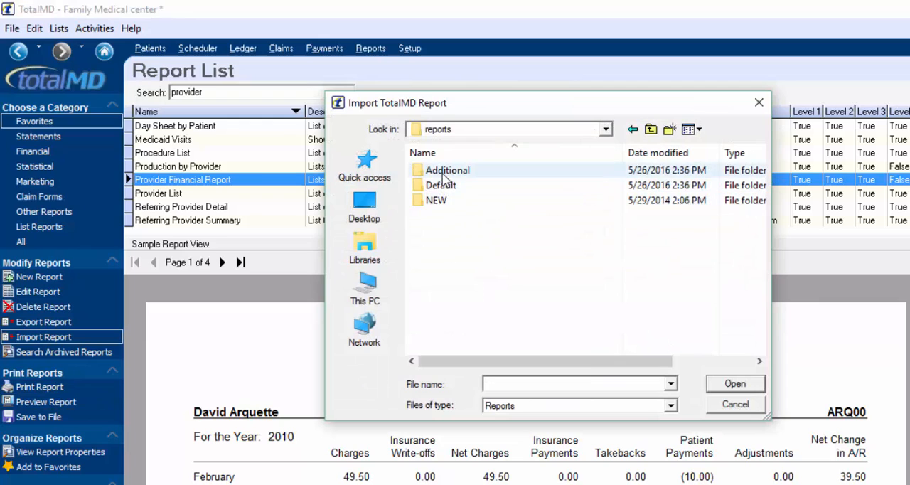
pyautogui.click(446, 175)
pyautogui.doubleClick(445, 175)
pyautogui.scroll(-10, 469, 205)
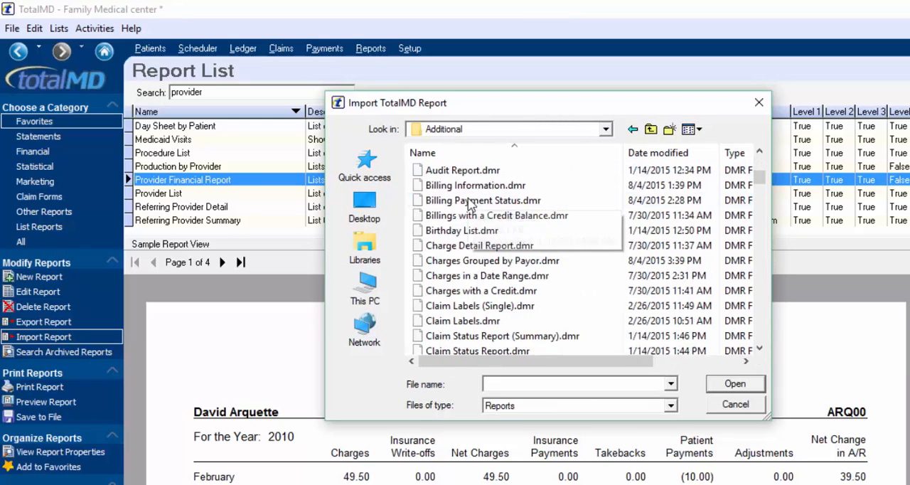
pyautogui.scroll(-20, 469, 205)
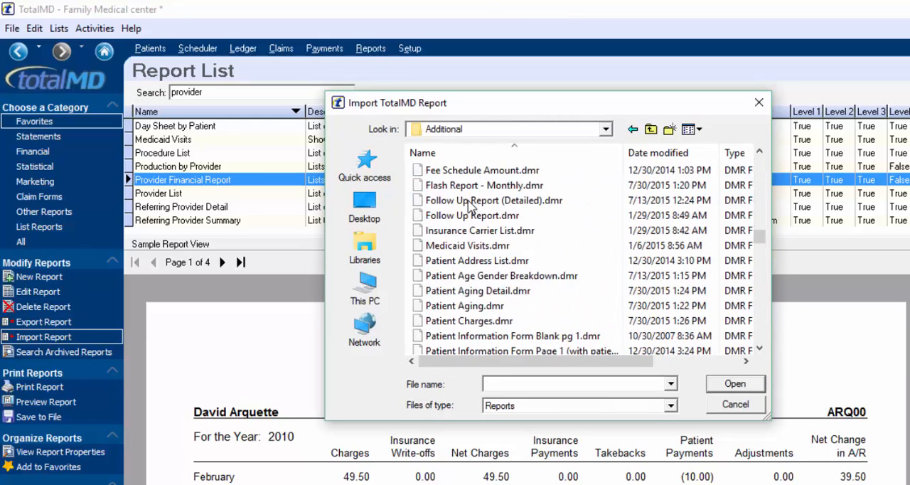
pyautogui.scroll(-15, 470, 206)
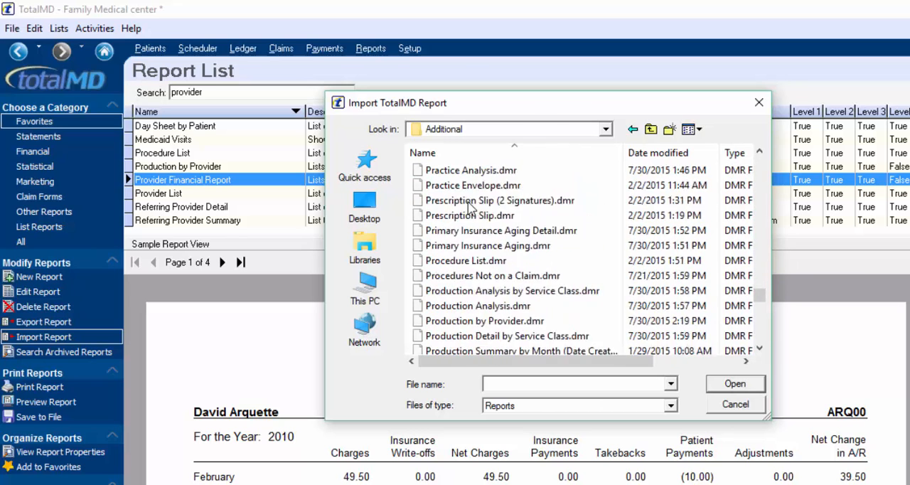
pyautogui.press('Escape')
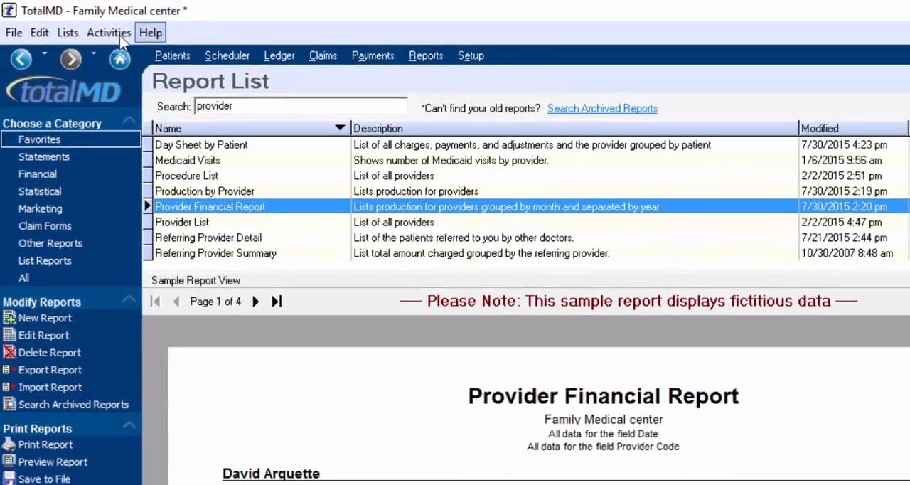
# Open the graphs view
pyautogui.click(103, 34)
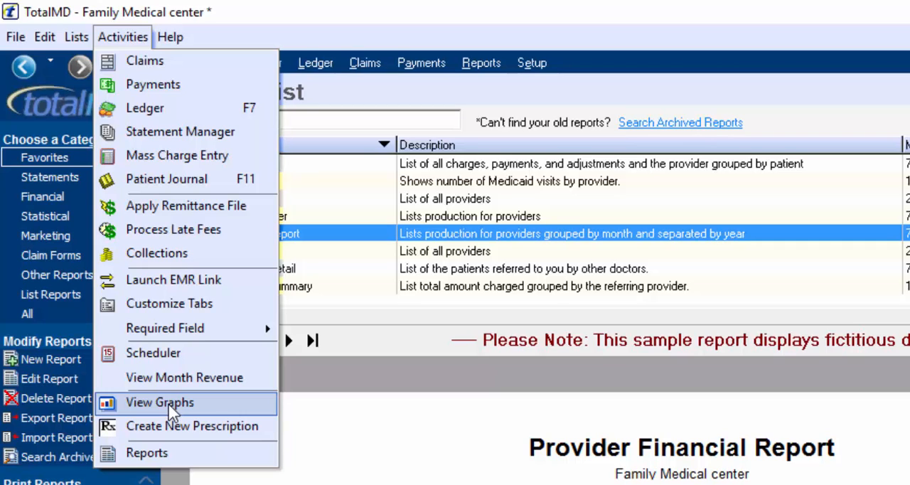
pyautogui.click(173, 413)
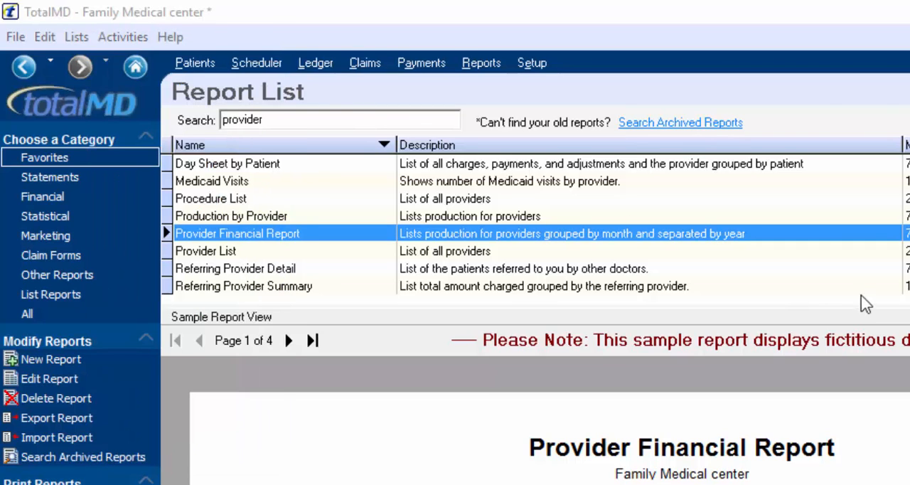